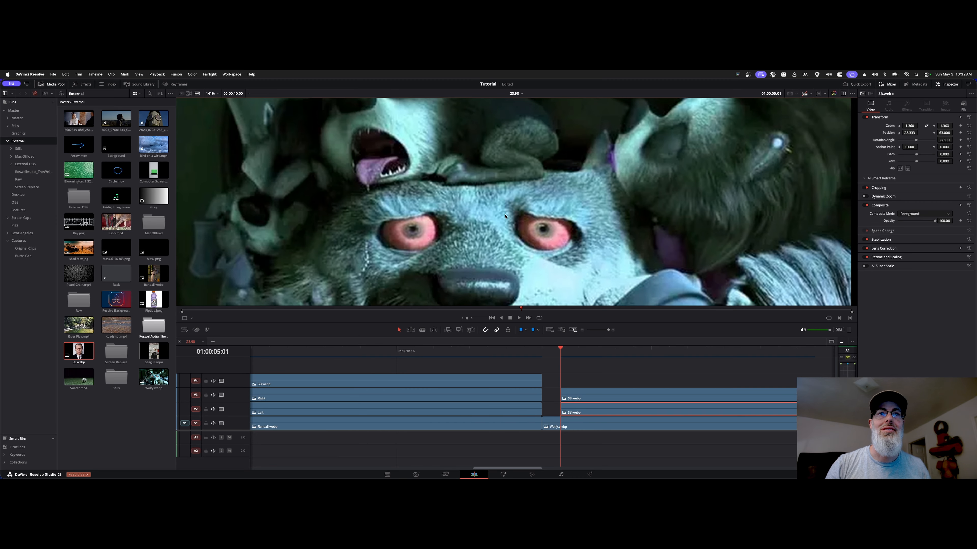
- Return to the start of the timeline and preview the original Randall.webp image beside the timeline composite
key("Home")
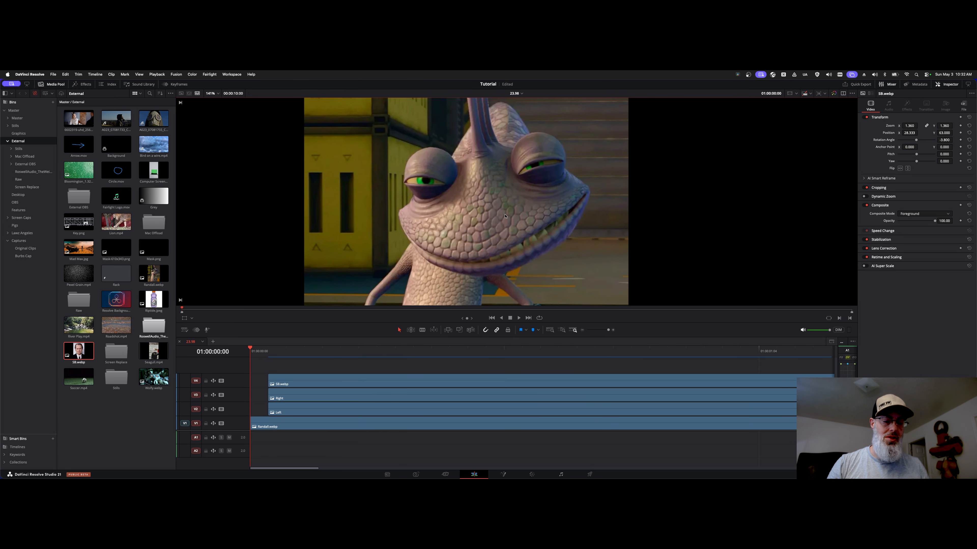
key("super+minus")
key("super+minus")
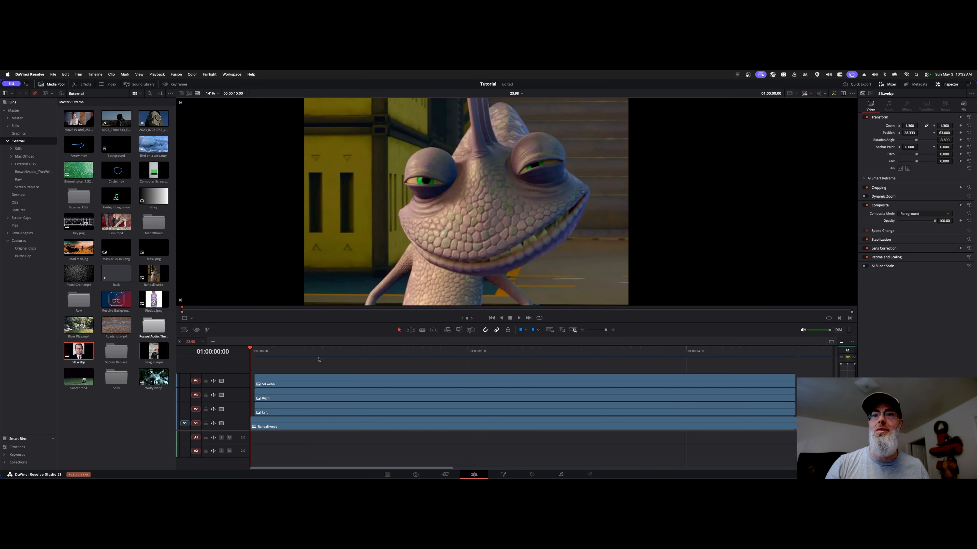
left_click(842, 94)
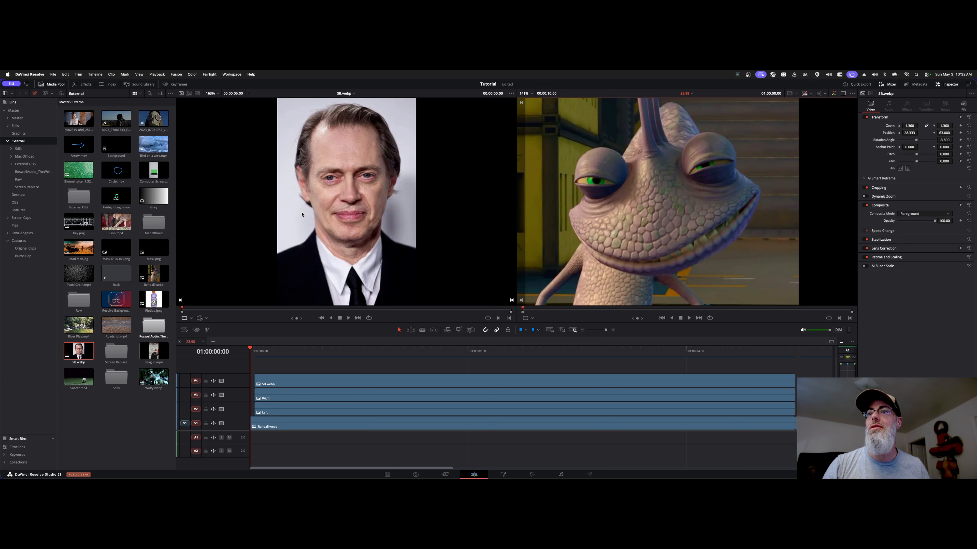
left_click(154, 274)
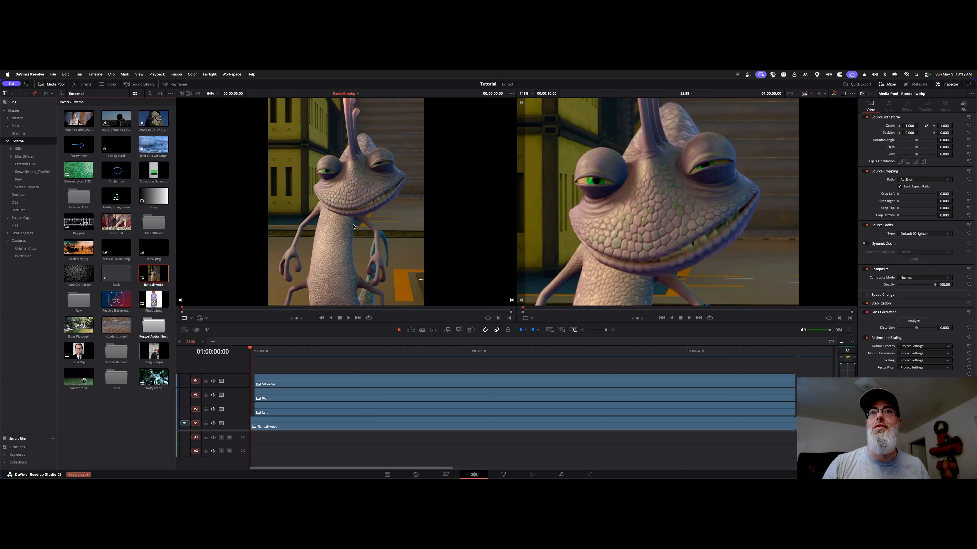
left_click(842, 93)
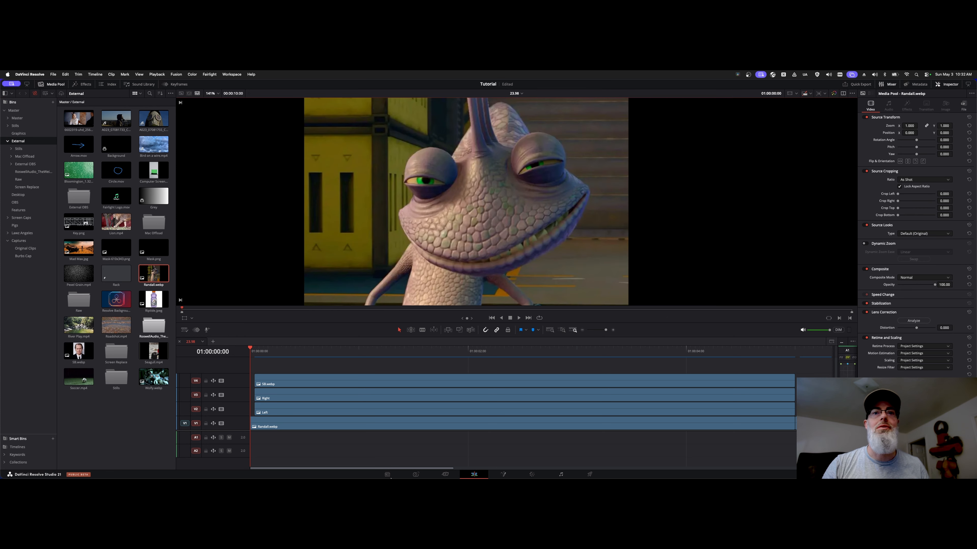
- Select the three overlay clips above Randall.webp, park the playhead at 01:00:00:19 and go to the Color page
left_click_drag(296, 373, 298, 410)
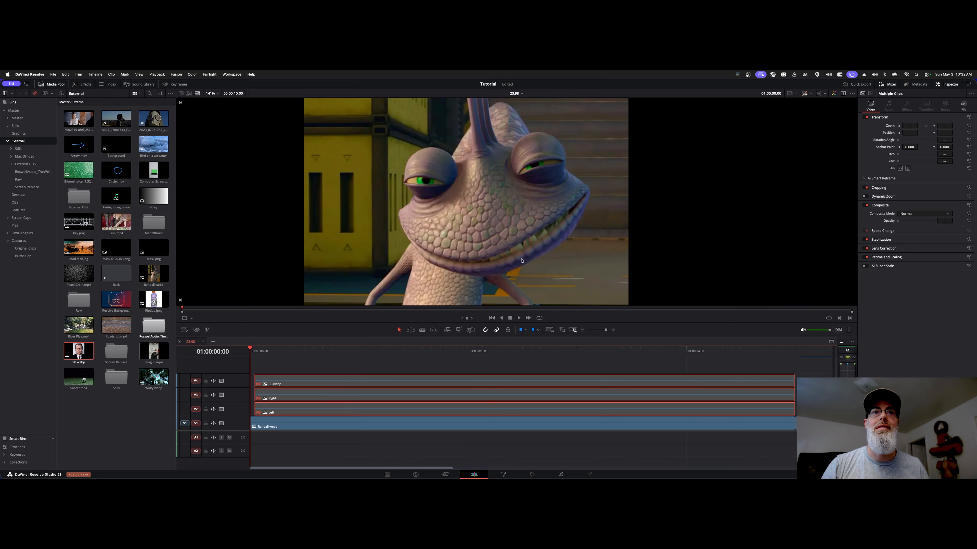
left_click(336, 349)
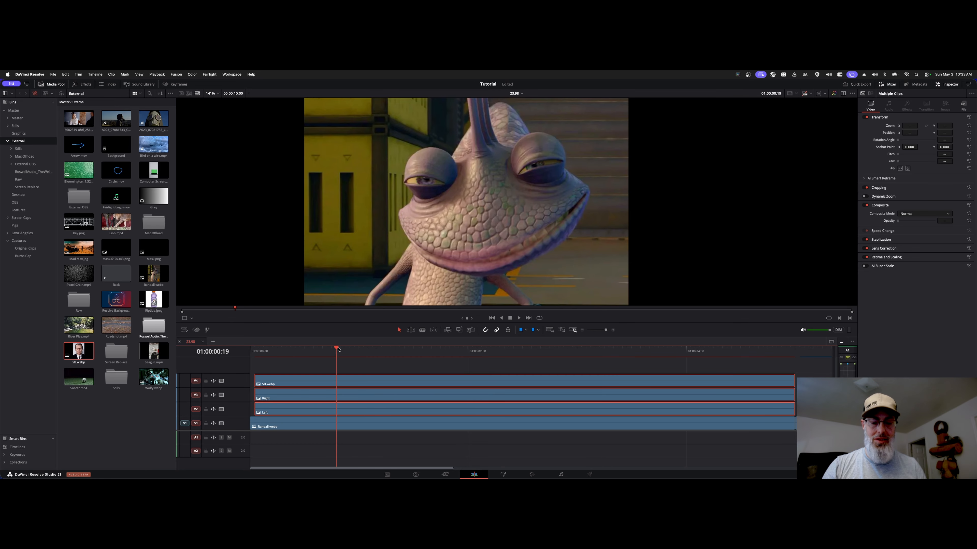
key("shift+6")
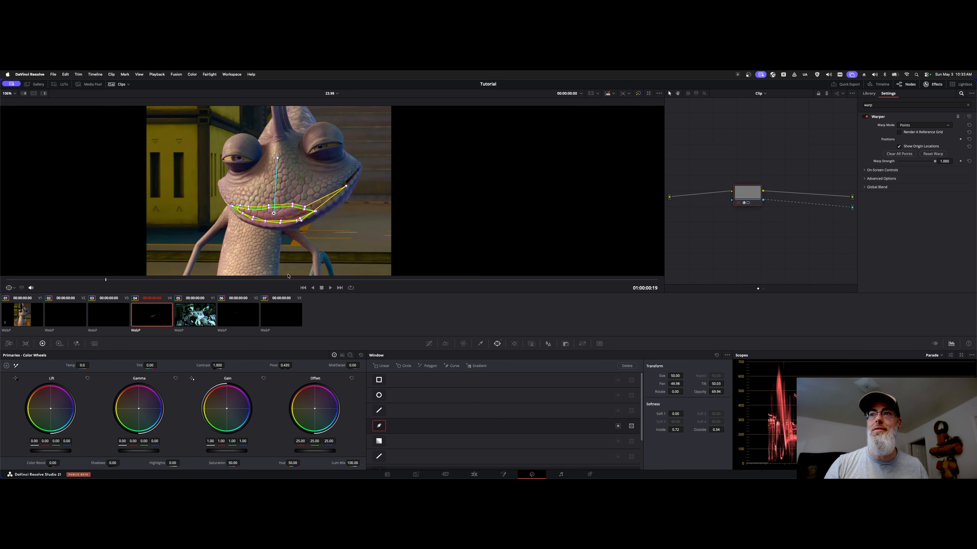
- Select the first clip, the lizard background, and move its node down in the node graph
left_click(28, 317)
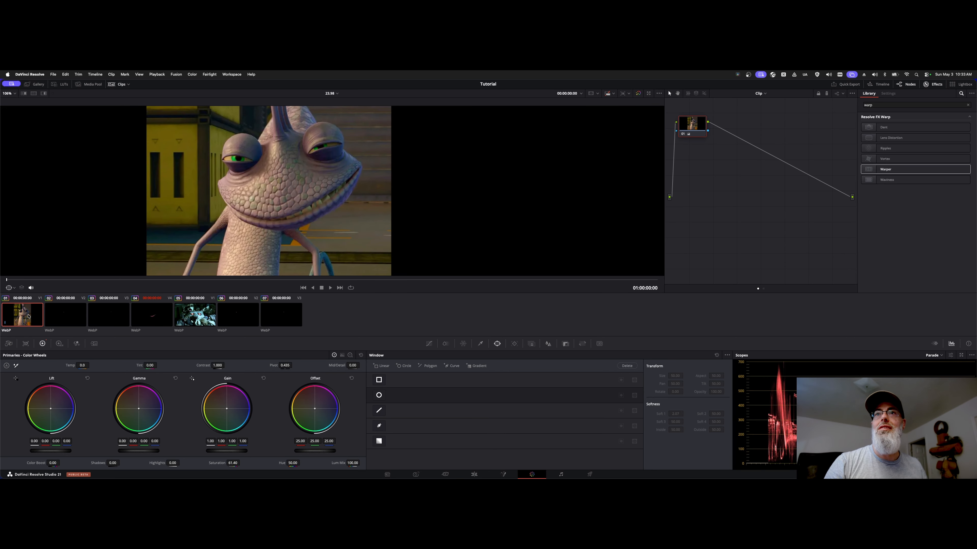
left_click_drag(686, 129, 703, 173)
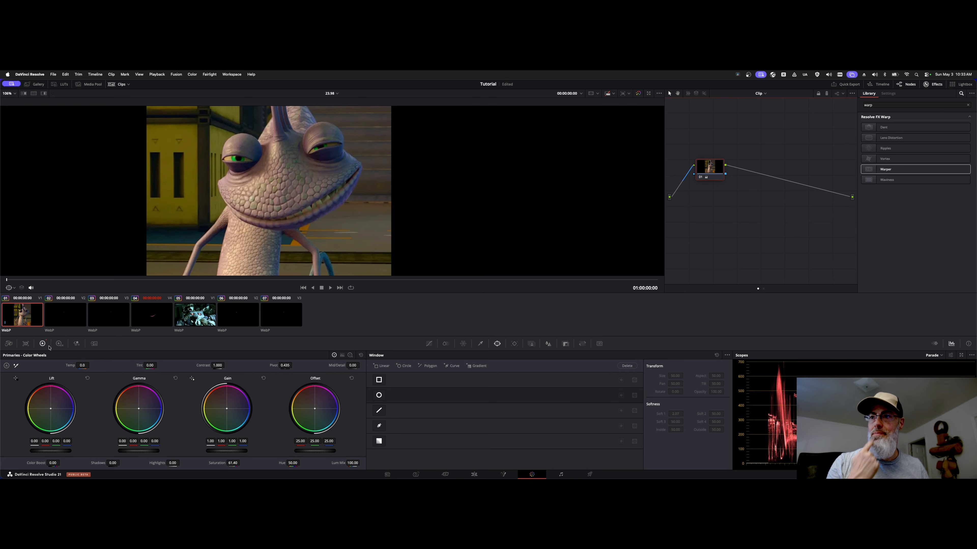
- Disconnect the alpha output of the second clip's node to reveal the full face image, fitted in the viewer
left_click(65, 315)
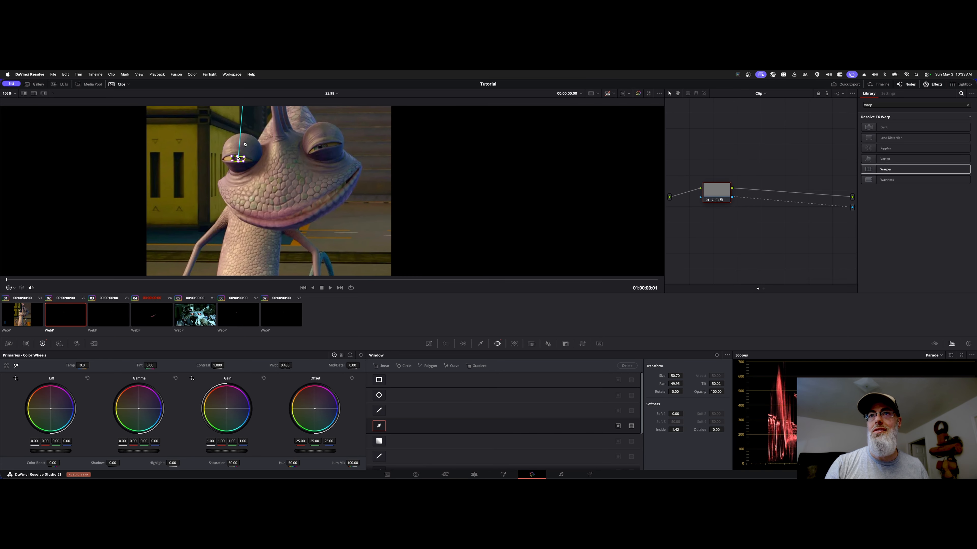
scroll(294, 173, "up", 10)
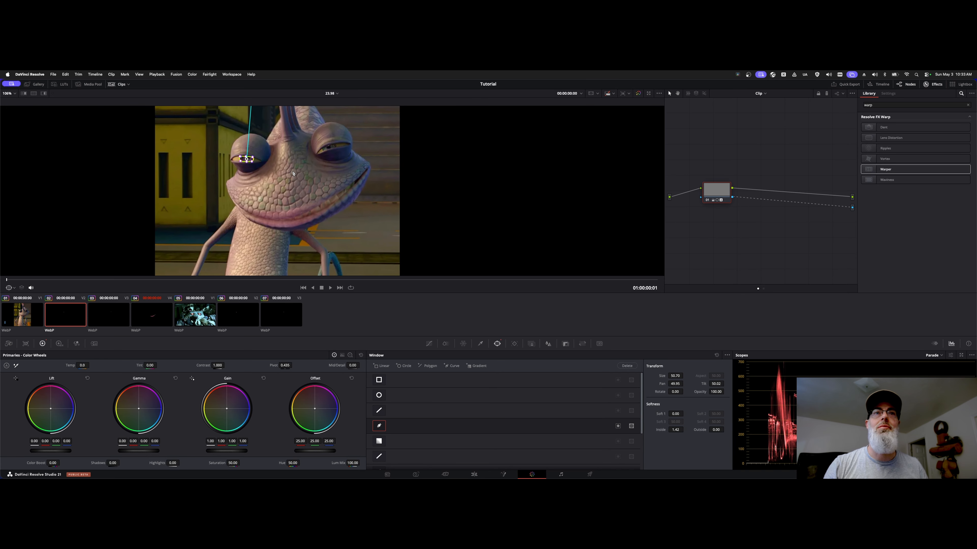
scroll(376, 162, "down", 2)
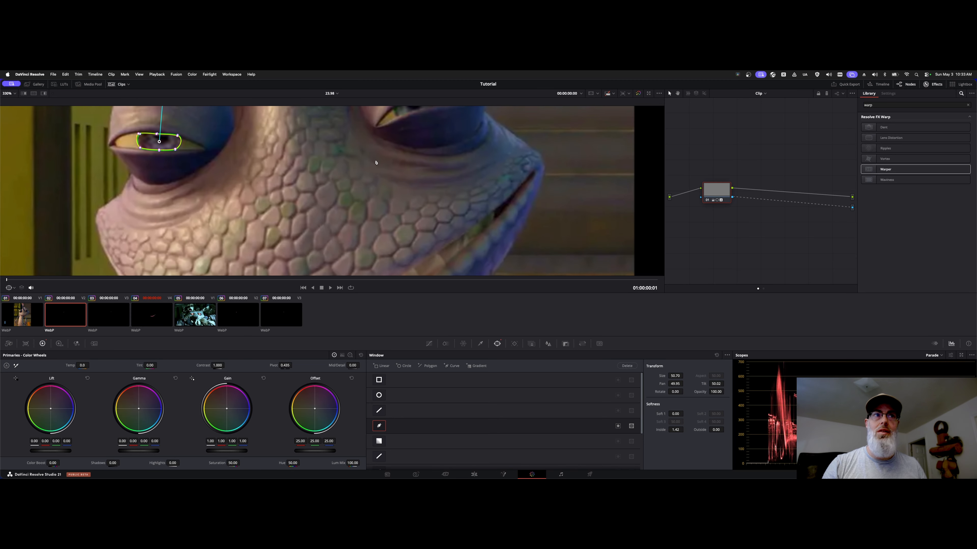
left_click(841, 207)
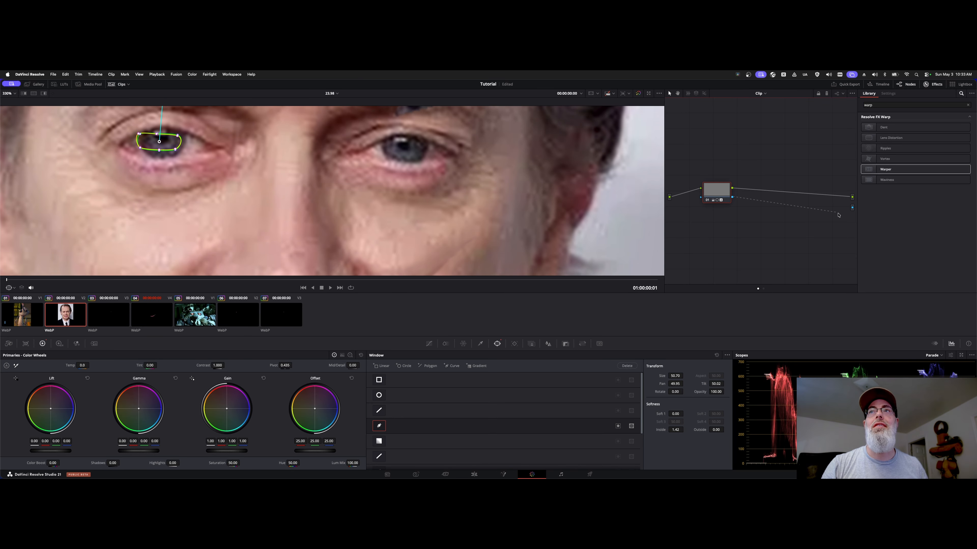
key("shift+z")
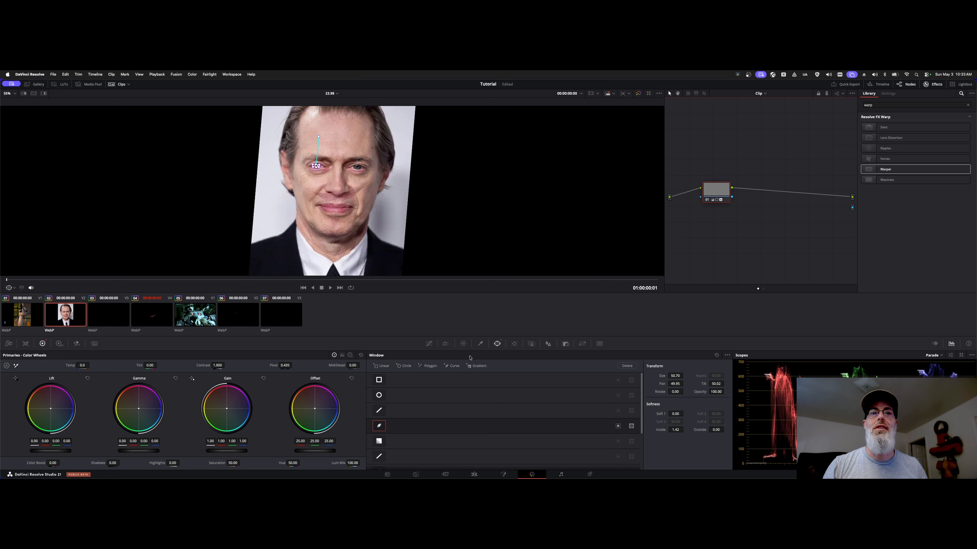
- Display the Input Sizing controls for the second clip and try adjusting its pan
mouse_move(574, 326)
left_mouse_down()
mouse_move(588, 355)
mouse_move(588, 328)
left_mouse_up()
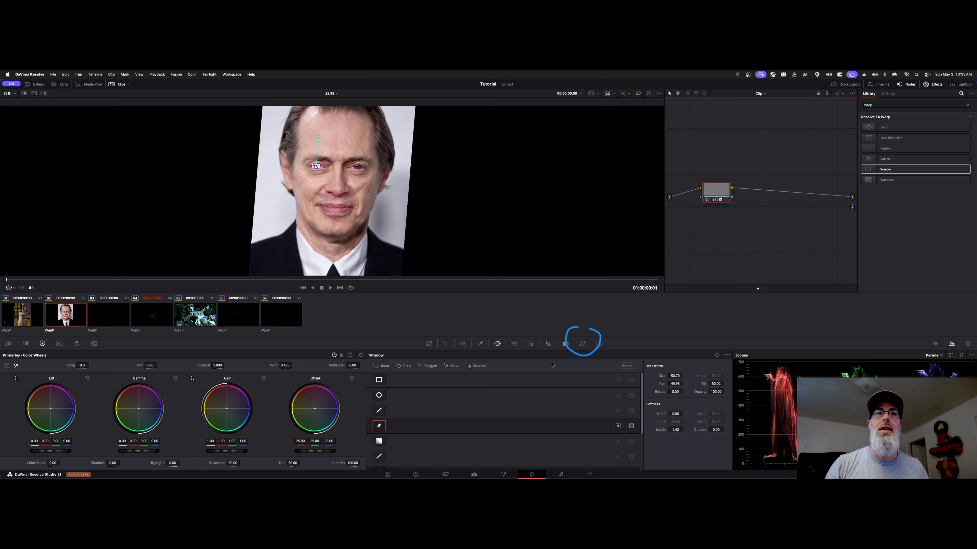
left_click(581, 343)
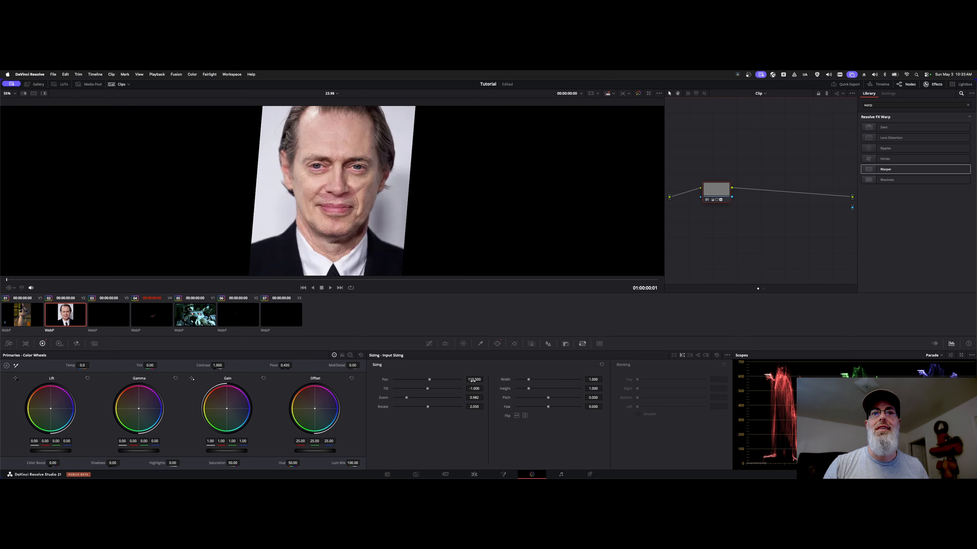
mouse_move(473, 380)
left_mouse_down()
mouse_move(485, 379)
mouse_move(464, 380)
left_mouse_up()
- Check the Left clip's transform values on the Edit page and return to the Color page
key("shift+4")
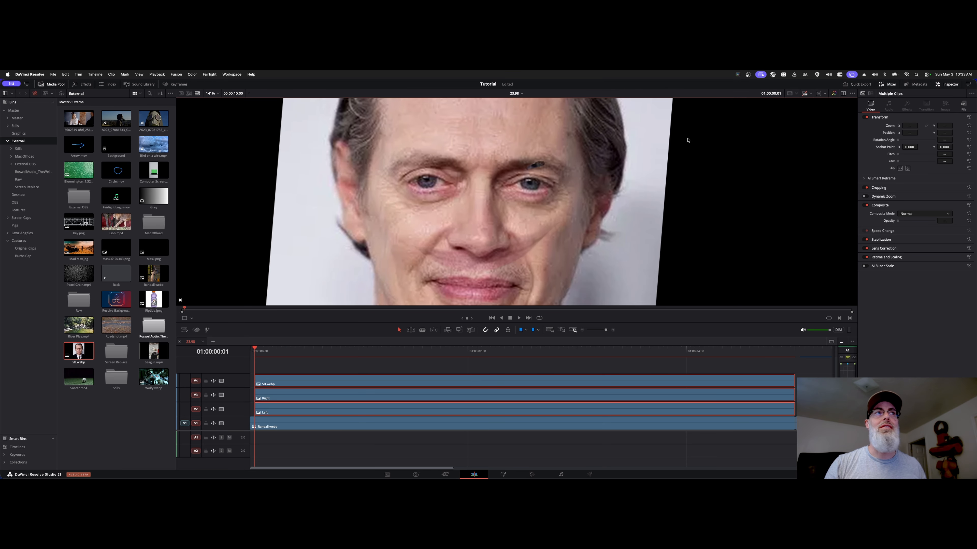
left_click(765, 409)
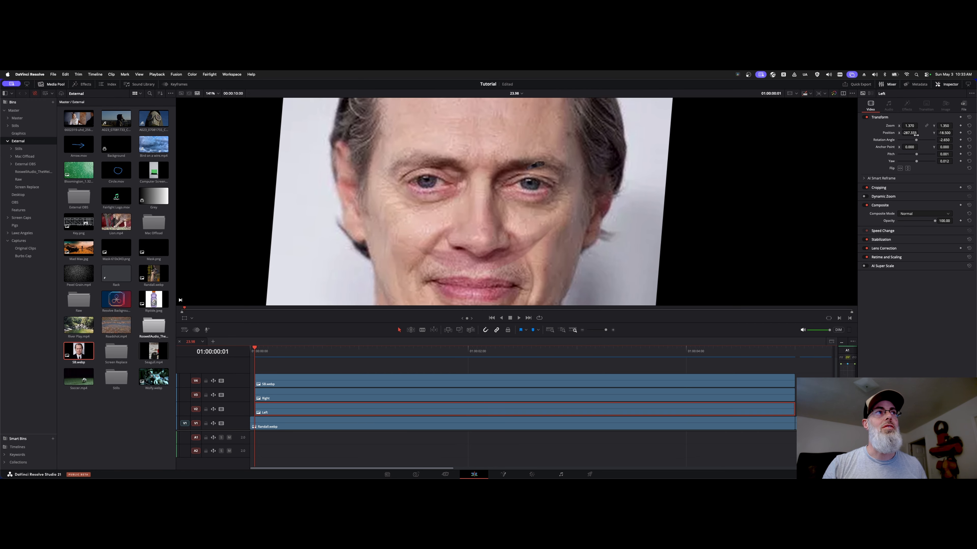
key("shift+6")
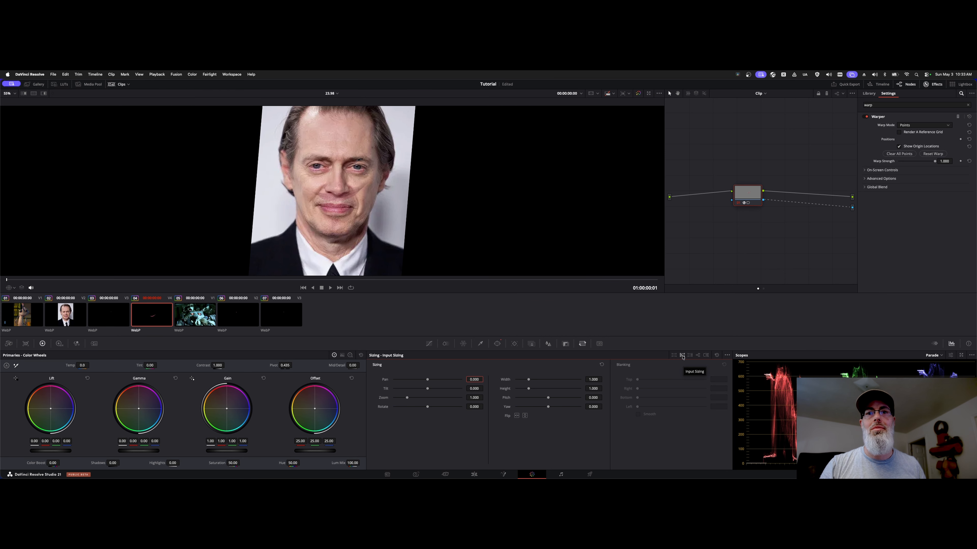
- Select the second clip again and display its window outline close up around the eye
left_click(52, 316)
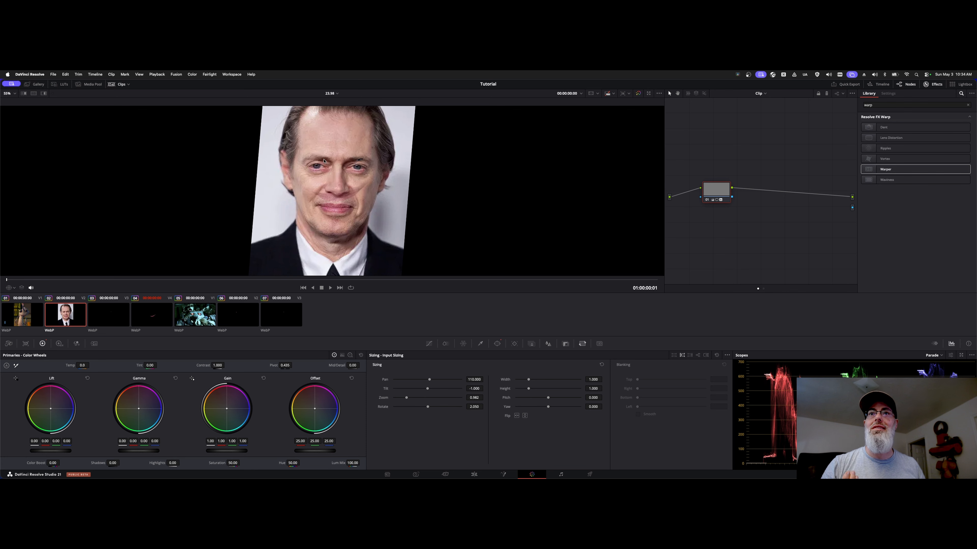
left_click(496, 344)
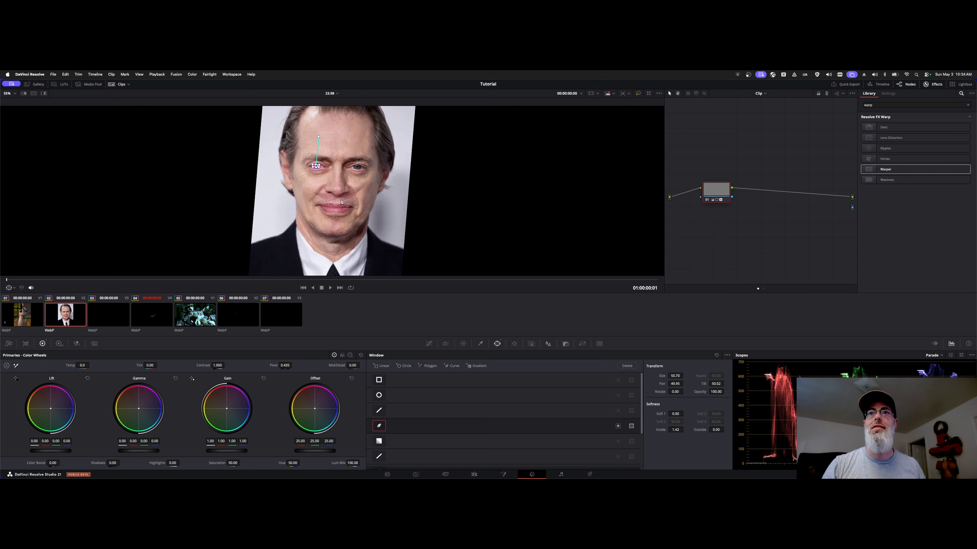
scroll(342, 201, "up", 8)
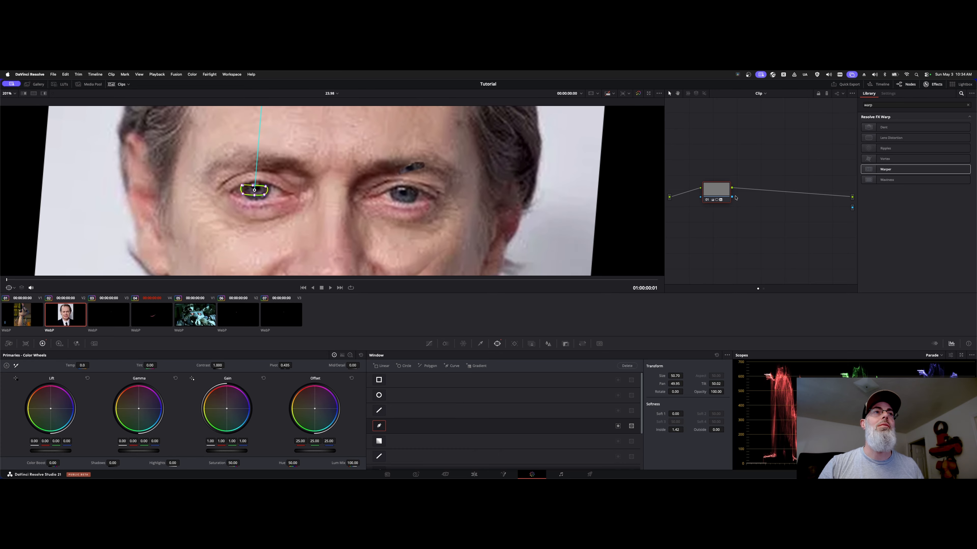
- Connect the second clip's node alpha output to the graph's alpha output so only the masked eye is composited
left_click_drag(732, 197, 779, 203)
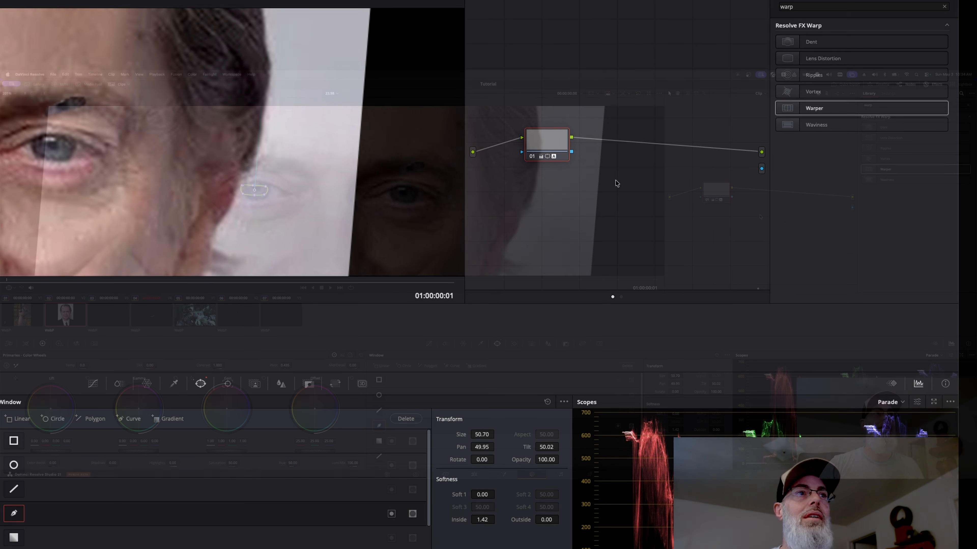
right_click(759, 215)
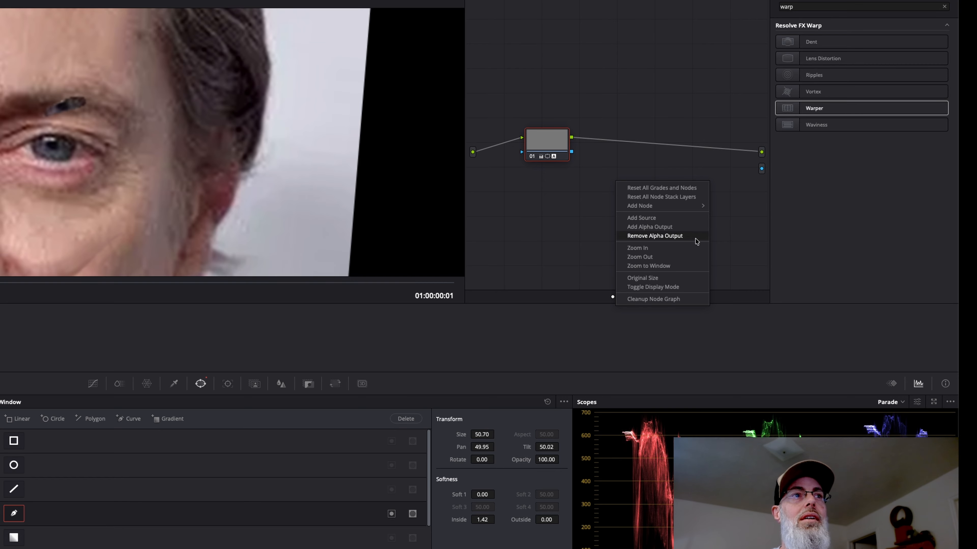
left_click(572, 153)
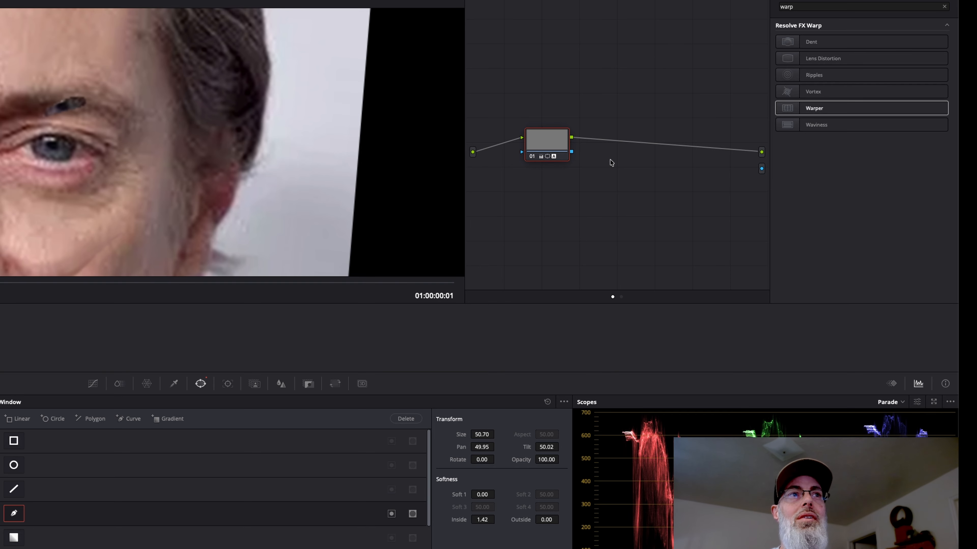
left_click_drag(572, 152, 762, 169)
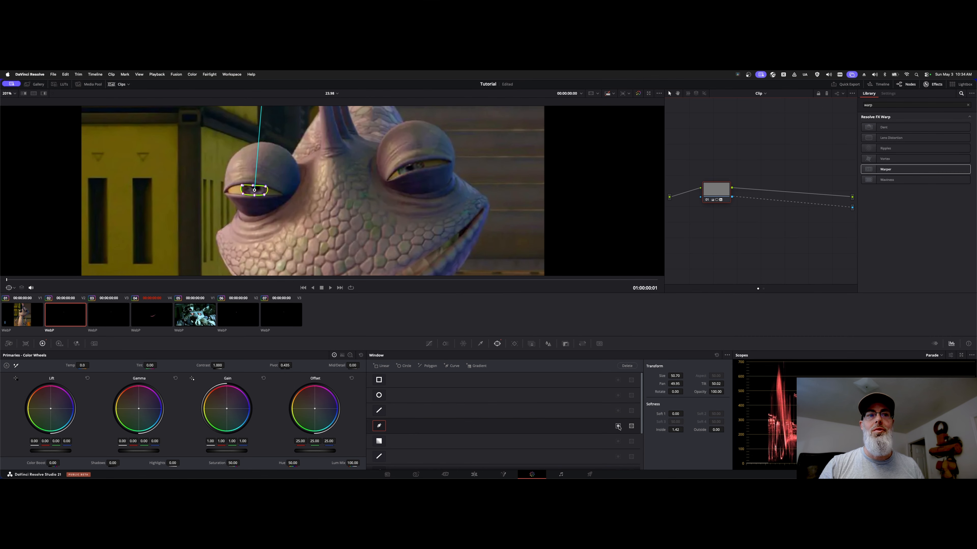
- Turn the viewer's Power Window outline off and on again to check the masked eye over the lizard
left_click(618, 426)
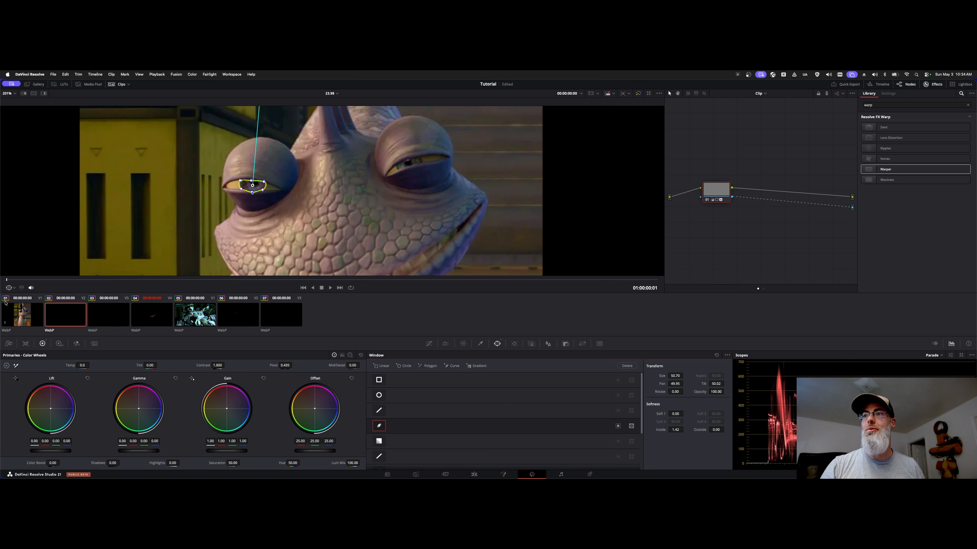
left_click(13, 288)
left_click(13, 299)
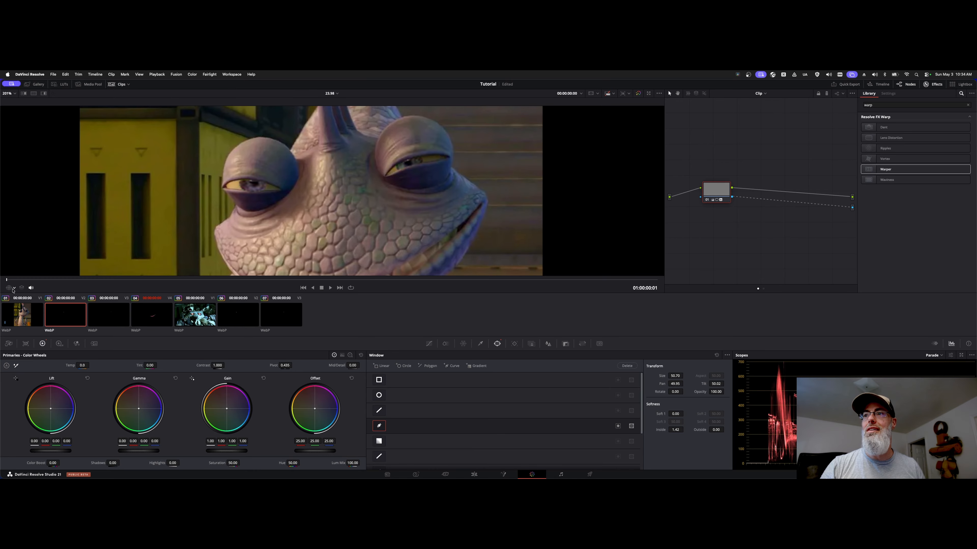
left_click(14, 289)
left_click(20, 312)
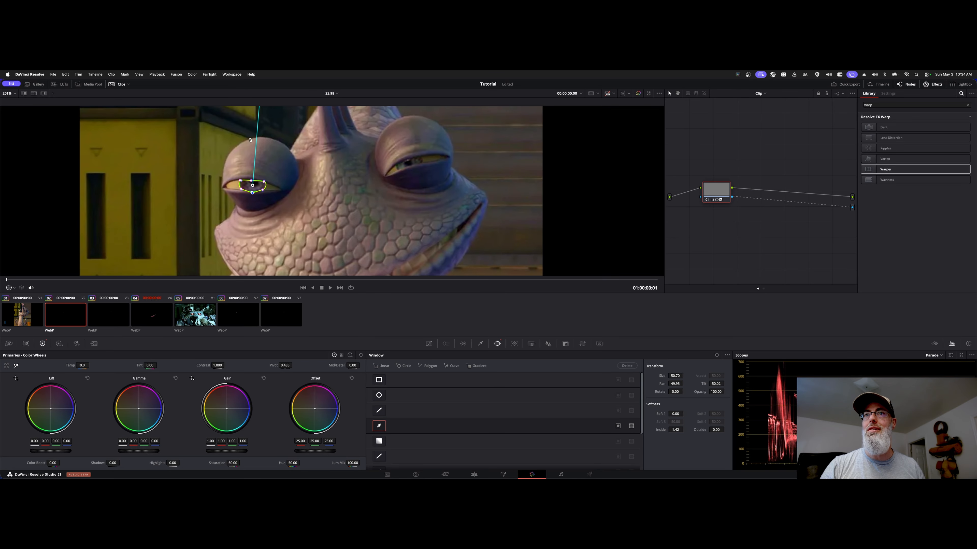
- Adjust the lower control point of the second clip's eye window to refine the mask edge
scroll(250, 139, "up", 6)
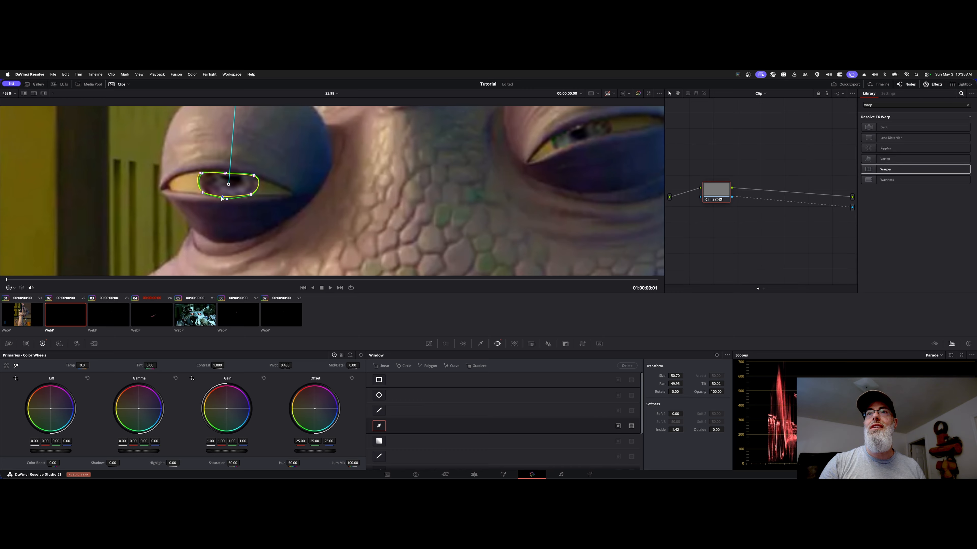
left_click(224, 198)
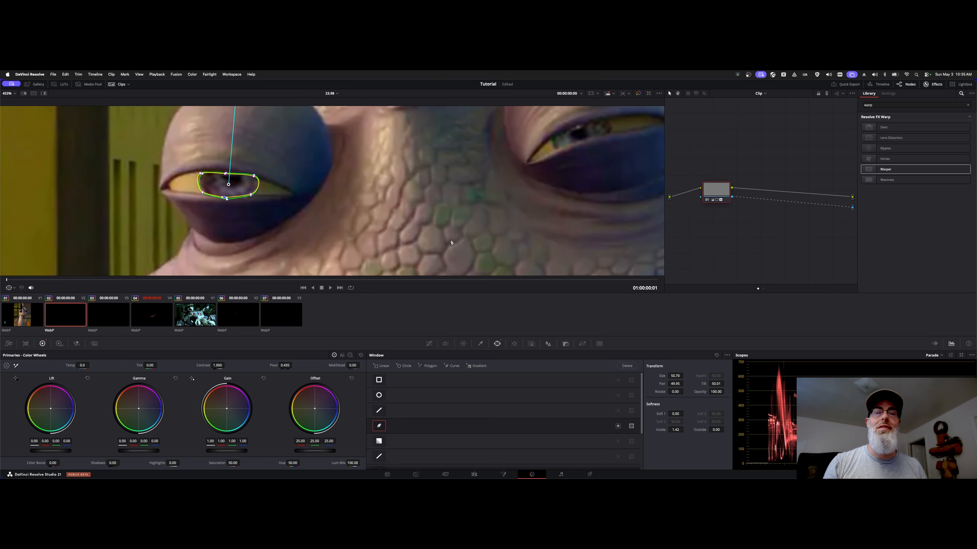
- Disconnect the alpha output of the third clip's node to reveal its full face image, fitted in the viewer
left_click(106, 313)
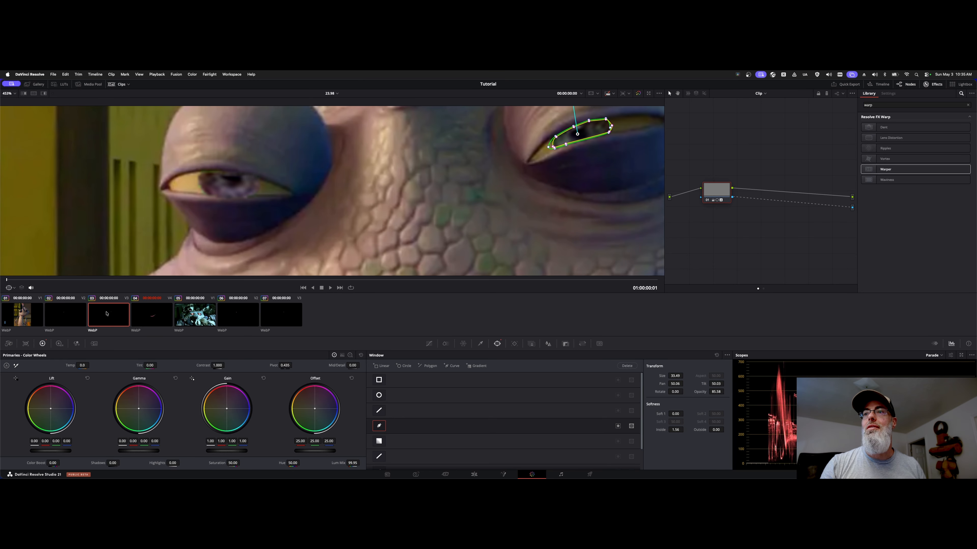
scroll(385, 212, "right", 5)
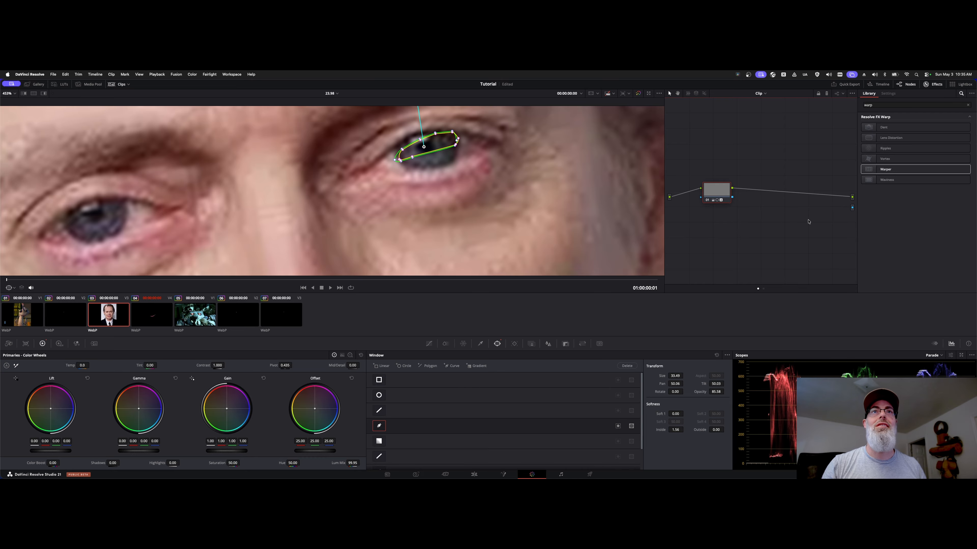
key("shift+z")
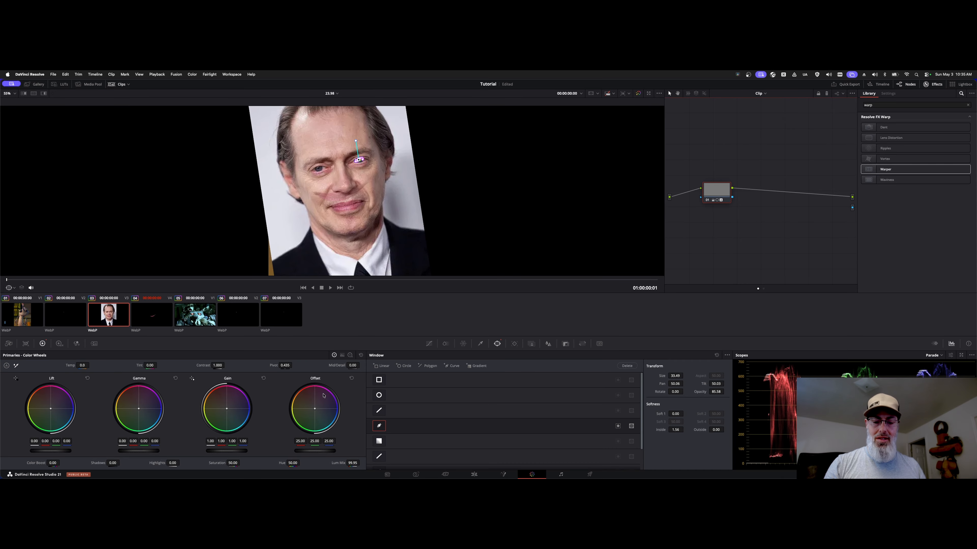
- Switch to the Edit page and disable the SB.webp clip on the top video track
key("shift+4")
left_click(369, 384)
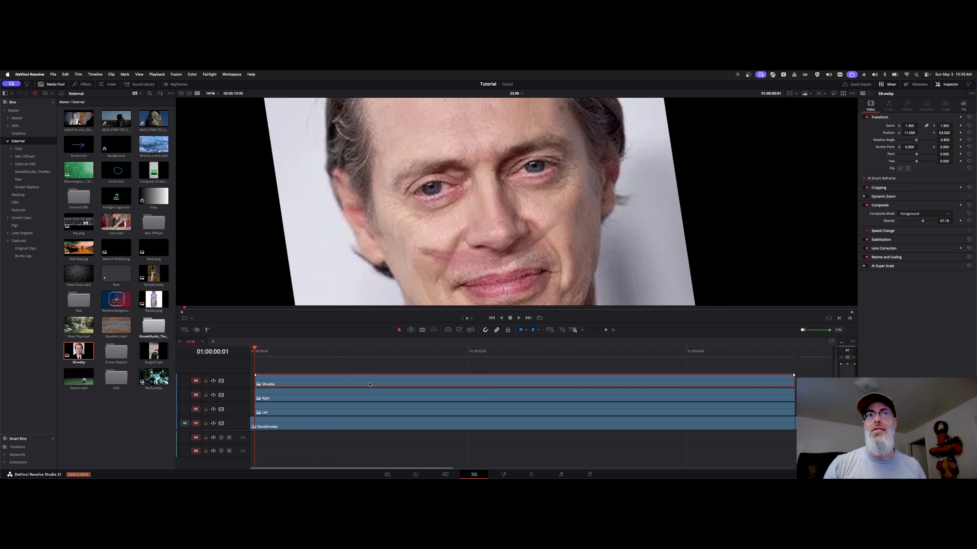
key("d")
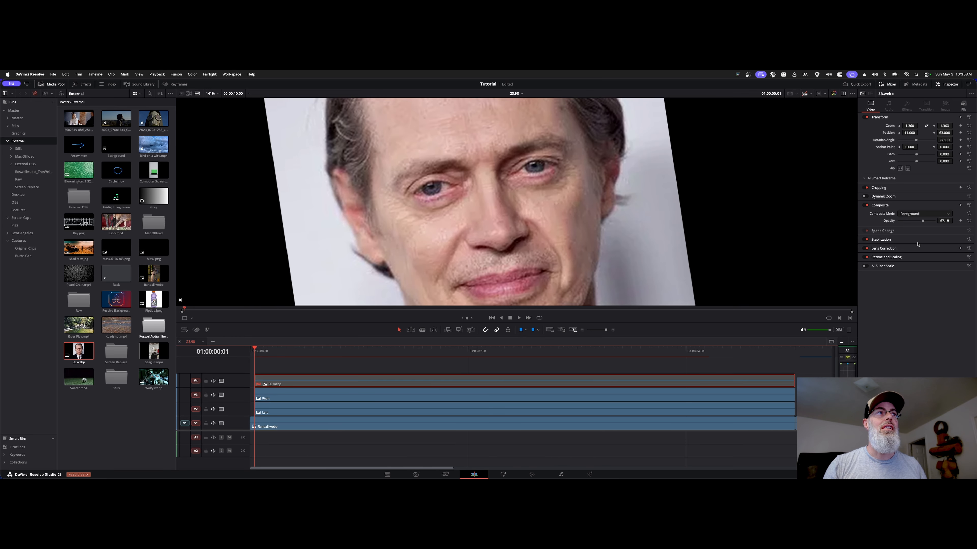
- Lower the Right clip's opacity to about 58.8 to check the face's alignment over the lizard, and restore it to 100
left_click(272, 394)
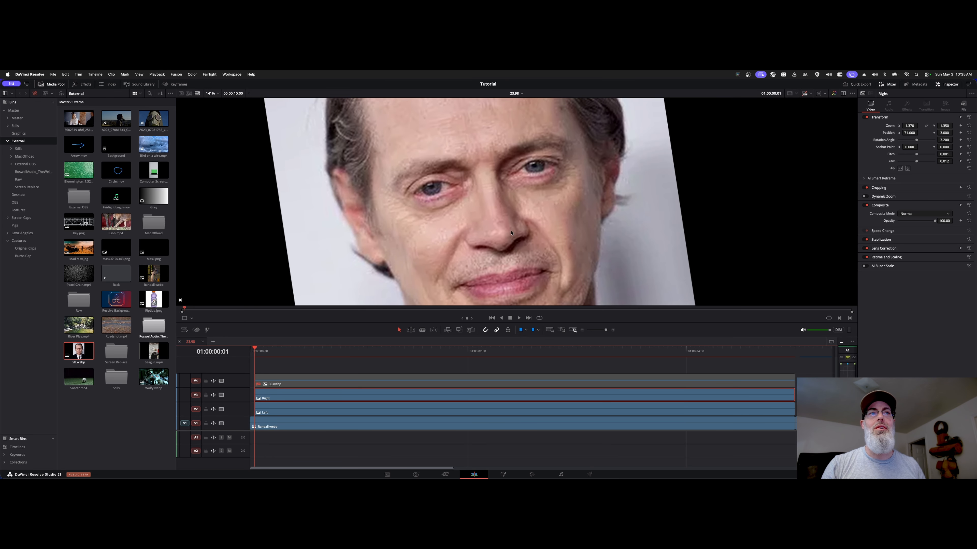
mouse_move(942, 221)
left_mouse_down()
mouse_move(863, 239)
mouse_move(936, 224)
left_mouse_up()
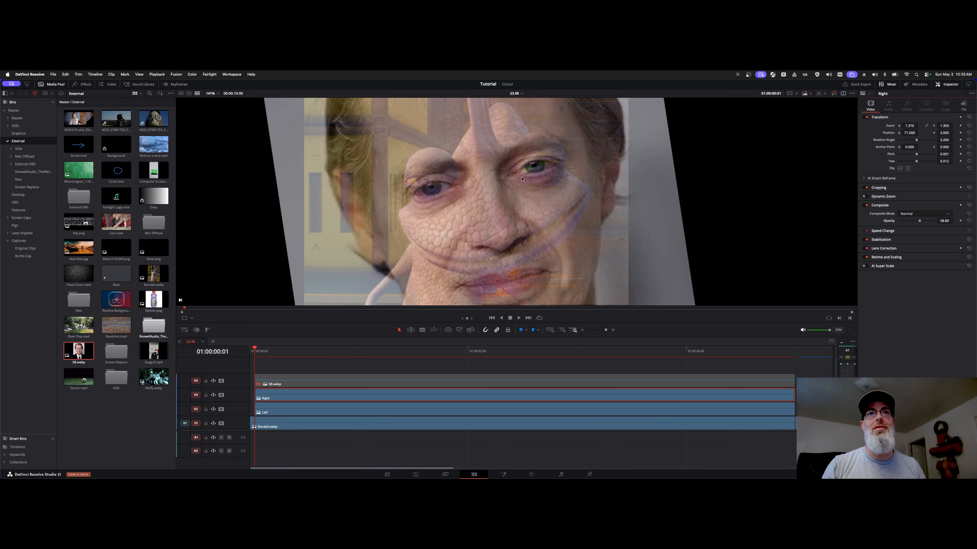
left_click_drag(919, 221, 935, 221)
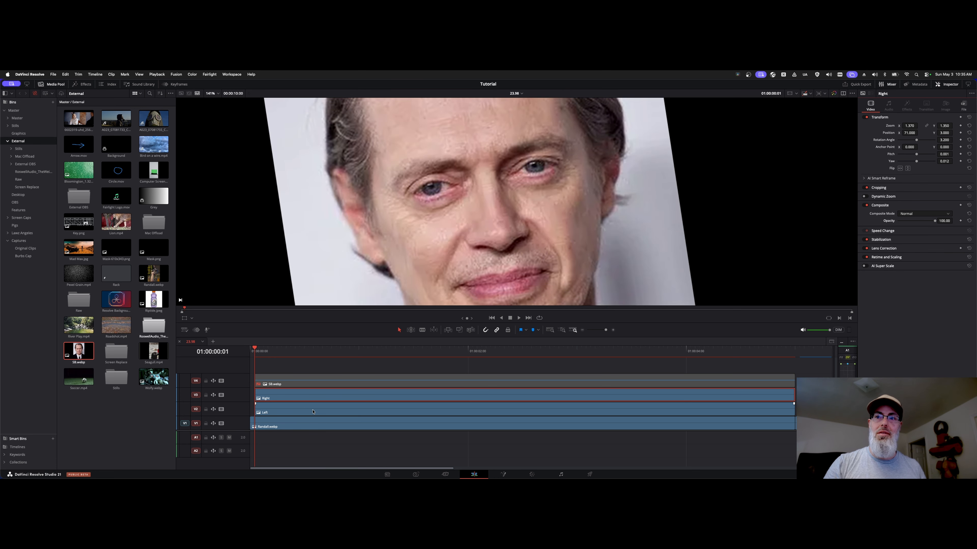
- Return to the Color page and connect the third clip's node alpha output to the graph's alpha output
key("shift+6")
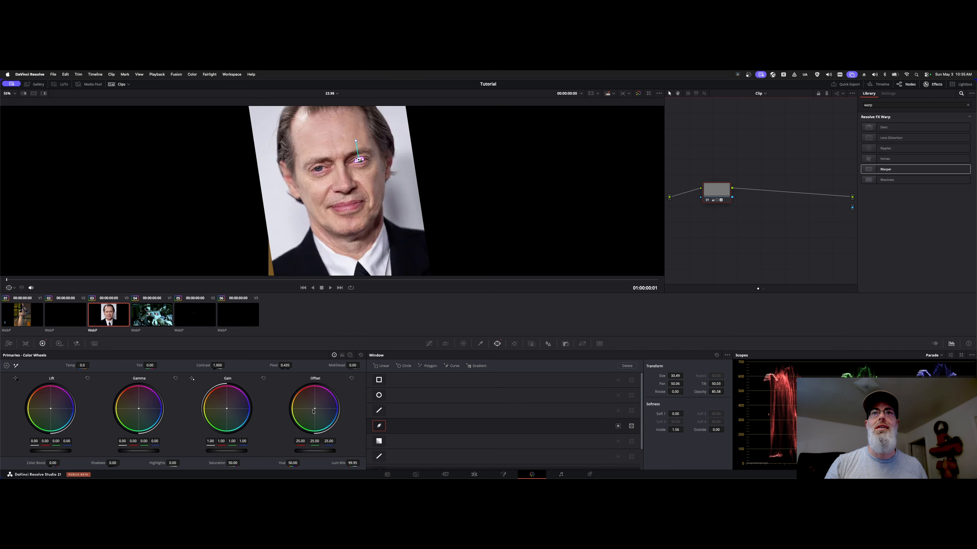
scroll(420, 174, "up", 8)
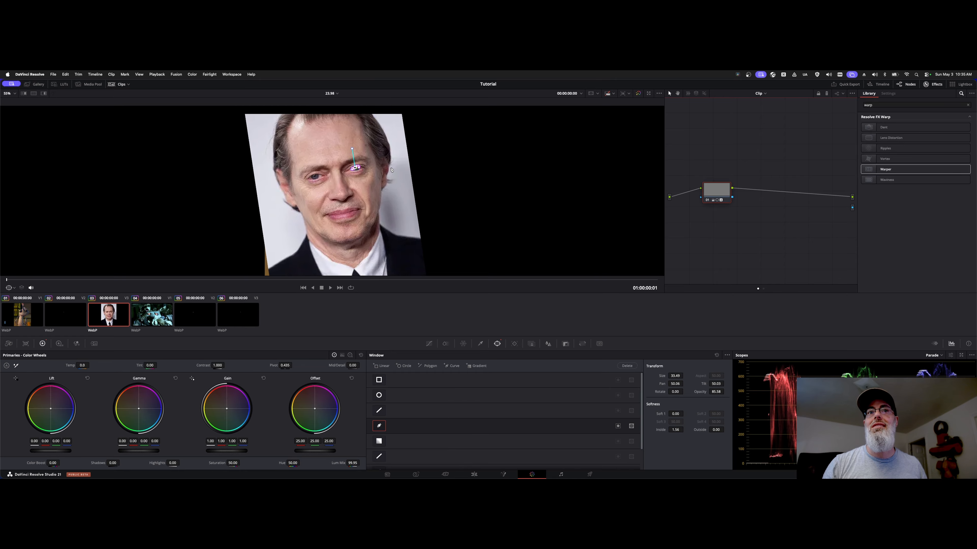
scroll(391, 170, "up", 2)
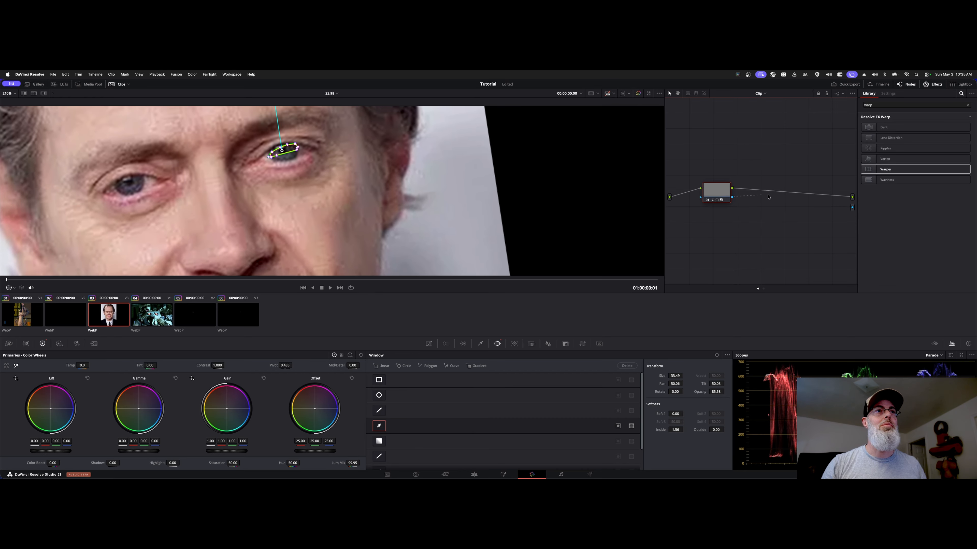
left_click_drag(769, 196, 853, 208)
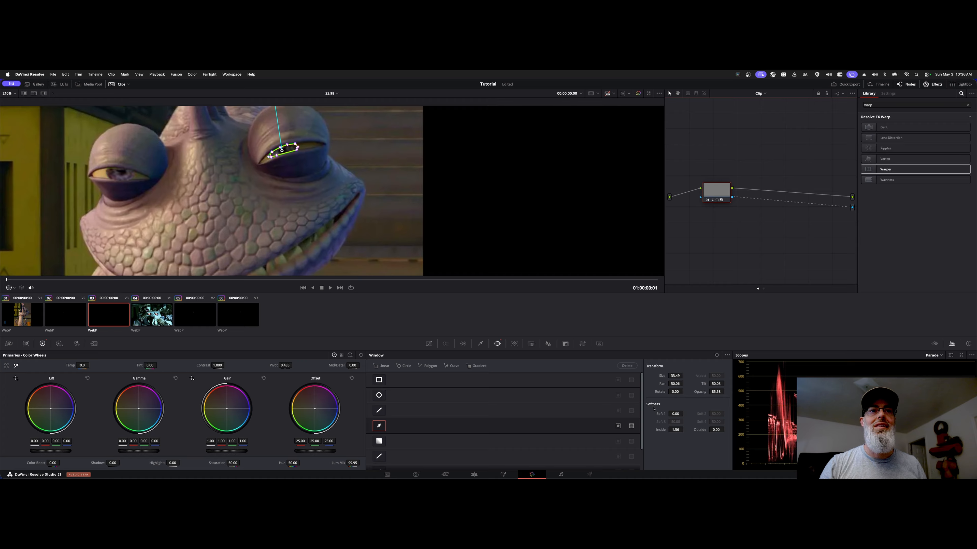
- Toggle the third clip's eye window inversion on and off to compare, and examine the masked eye up close over the lizard
left_click(618, 426)
left_click(617, 426)
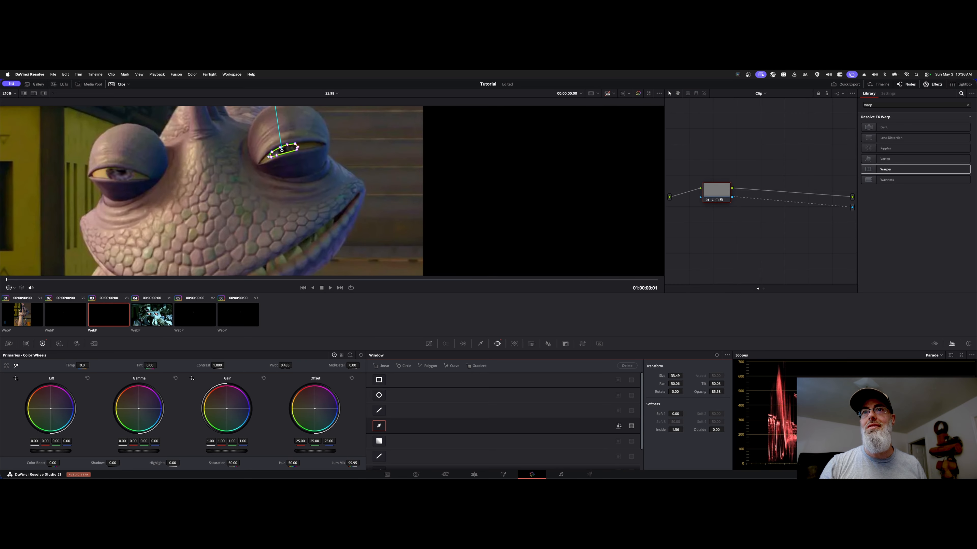
left_click(618, 426)
left_click(618, 425)
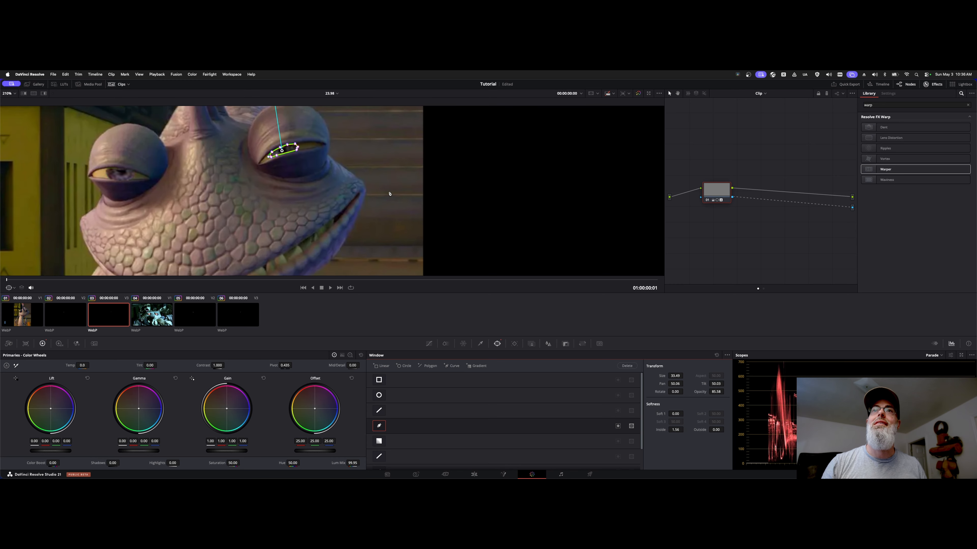
scroll(263, 153, "up", 8)
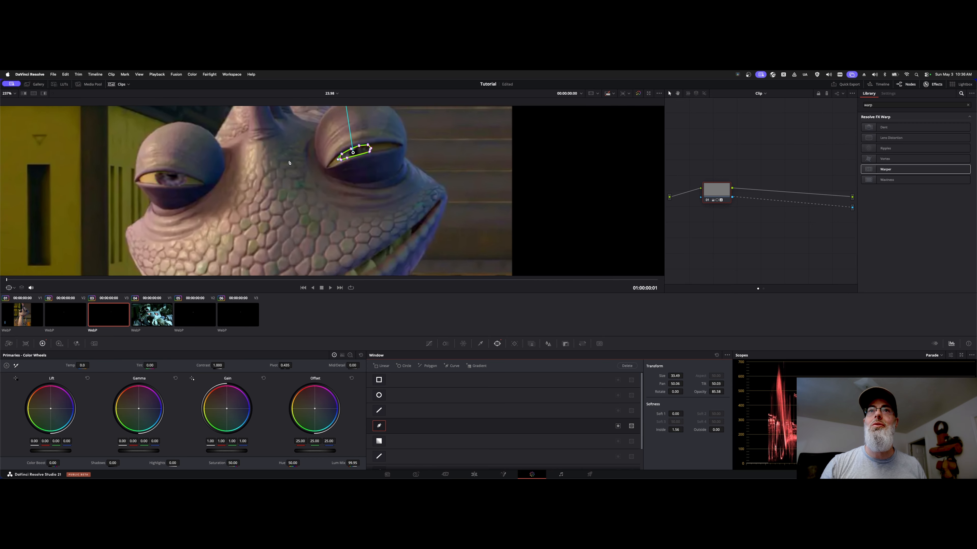
scroll(290, 163, "up", 3)
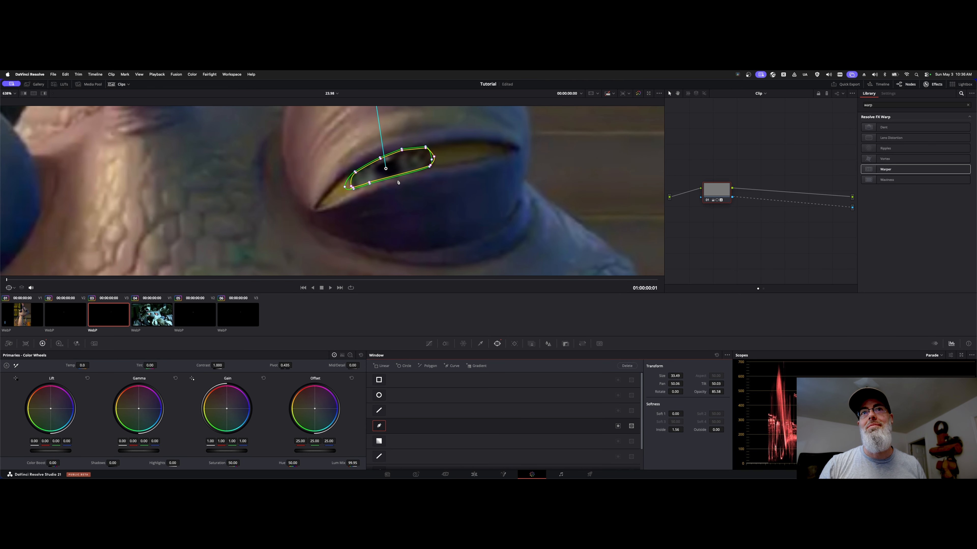
scroll(310, 218, "right", 2)
scroll(310, 218, "down", 2)
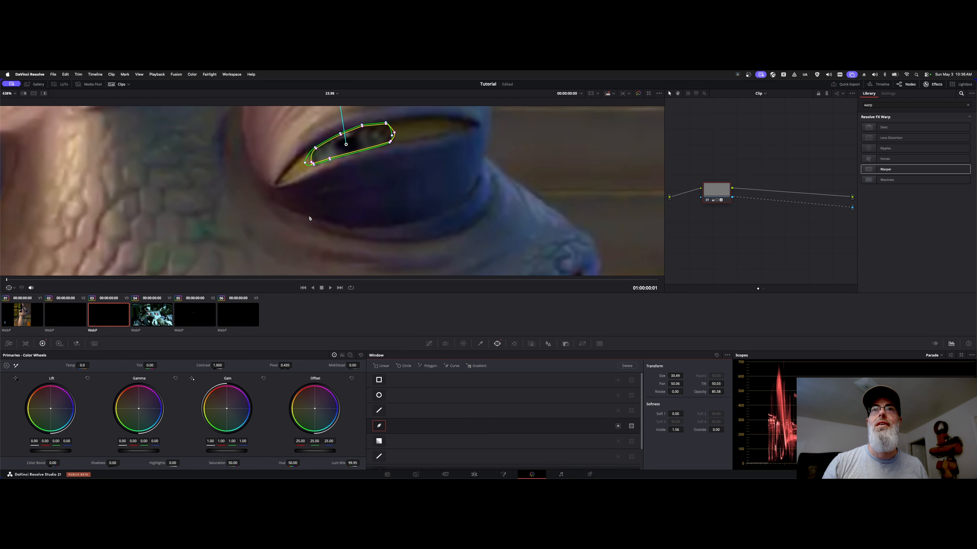
key("shift+z")
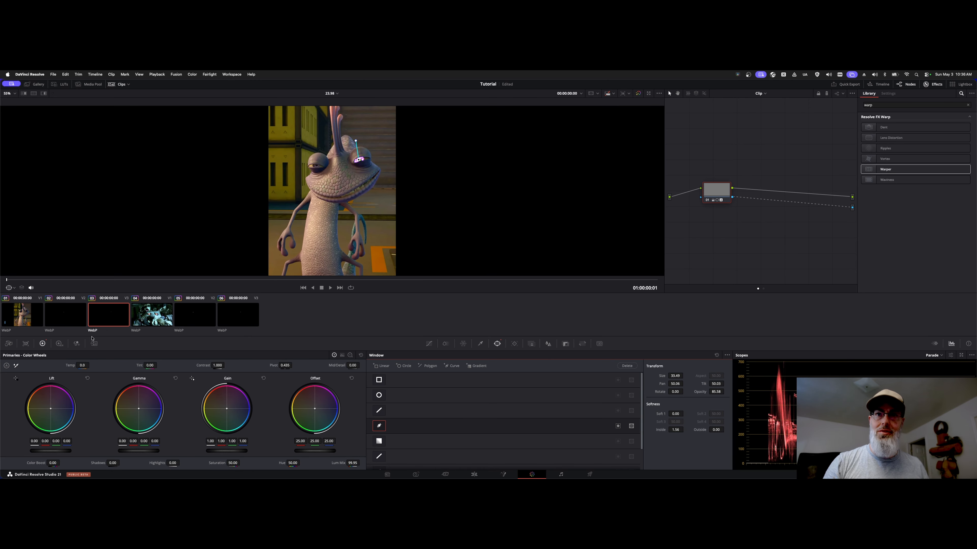
- Go back to the Edit page and re-enable the SB.webp clip on the top video track
key("shift+4")
left_click(284, 387)
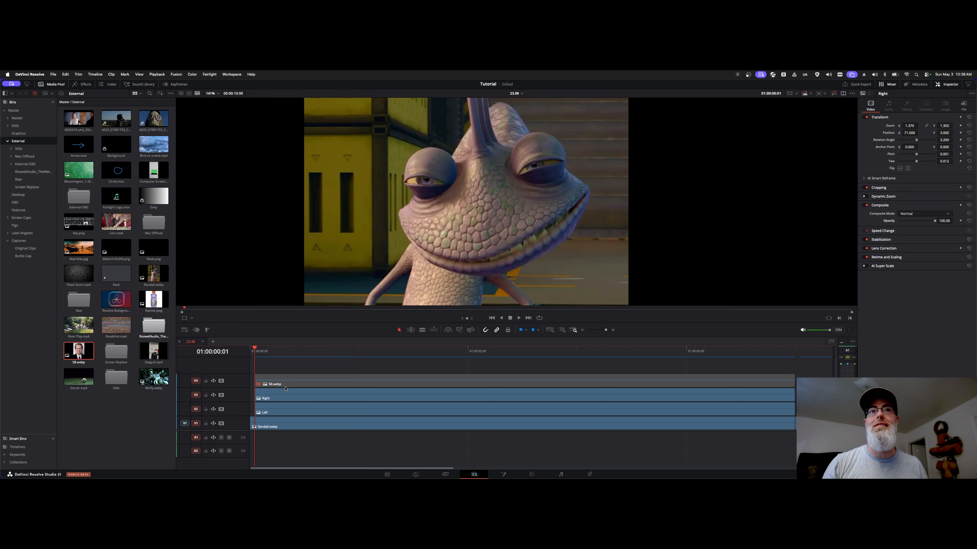
left_click(339, 388)
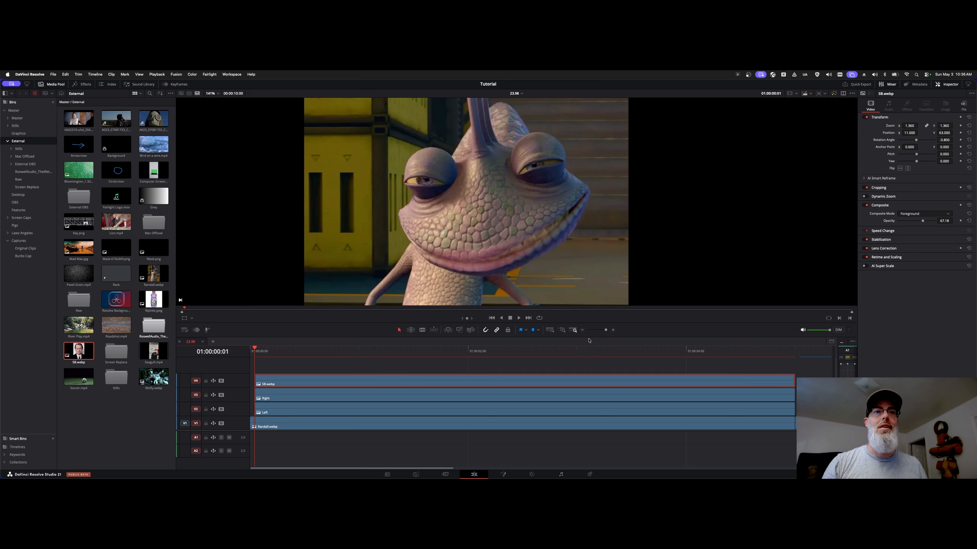
- Check the Composite Mode options of the SB.webp clip, leaving it on Foreground
left_click(918, 215)
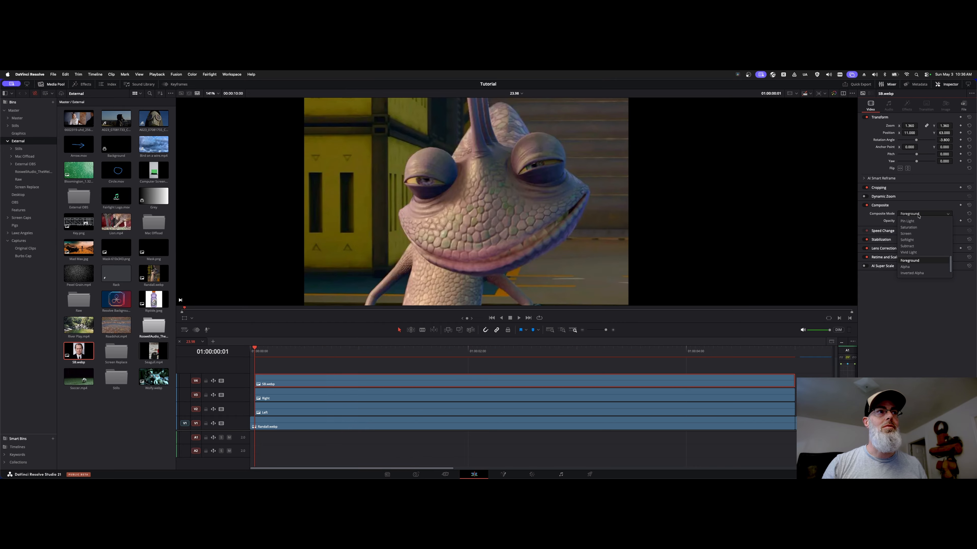
left_click(917, 216)
left_click(915, 214)
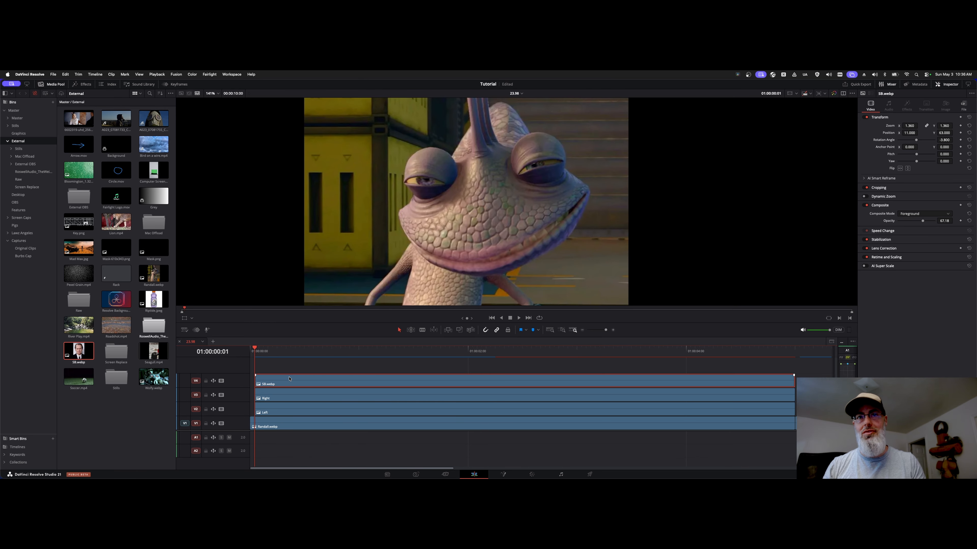
- Move the playhead to 01:00:00:12 and examine the mouth clip's mask in highlight view on the Color page
left_click(305, 352)
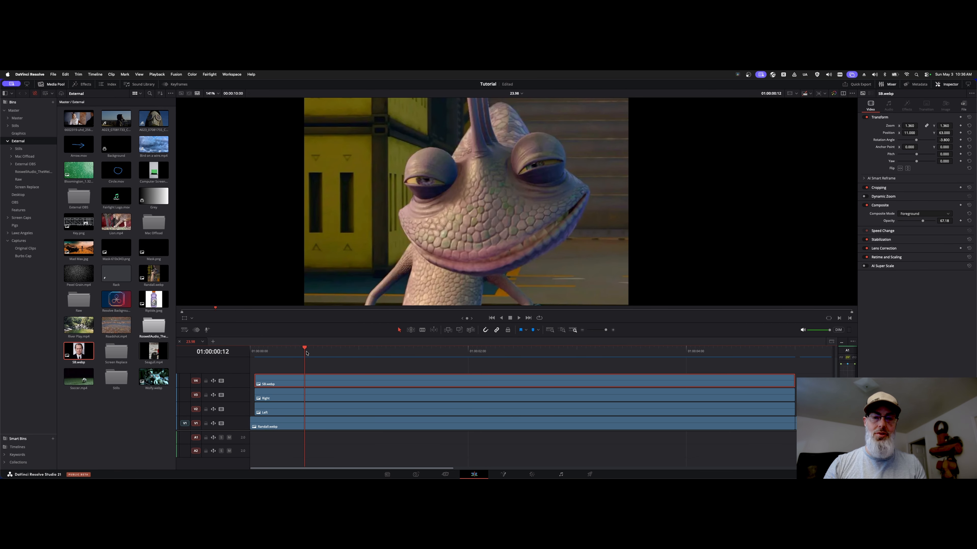
key("shift+6")
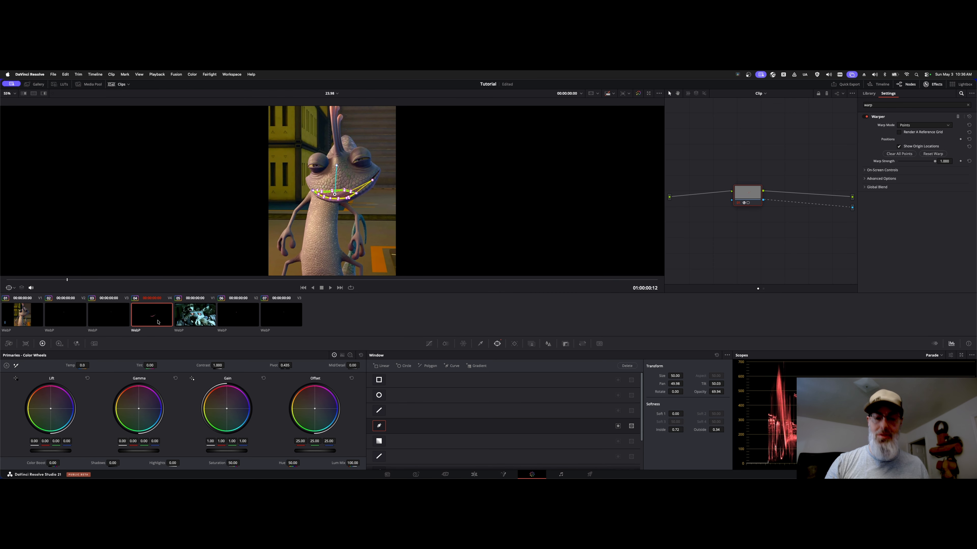
key("shift+h")
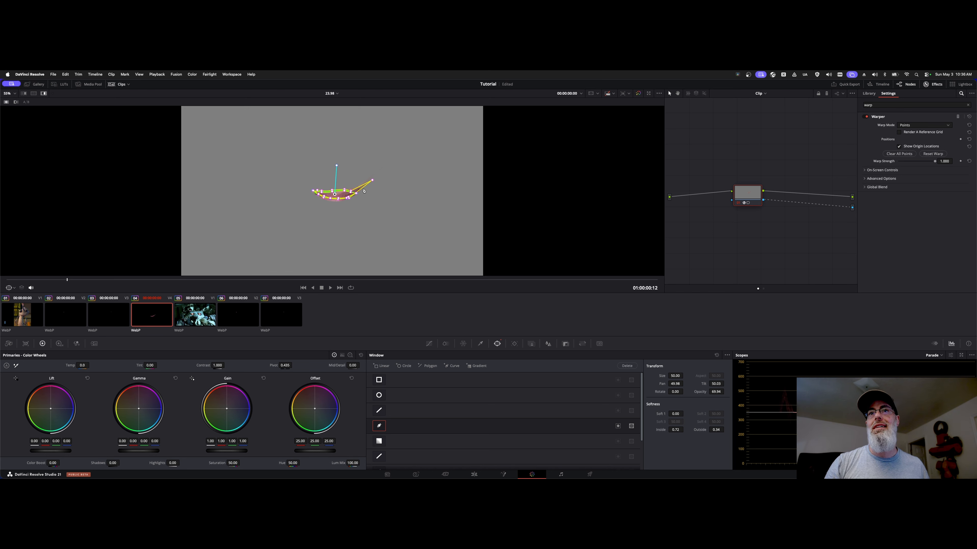
scroll(364, 191, "up", 8)
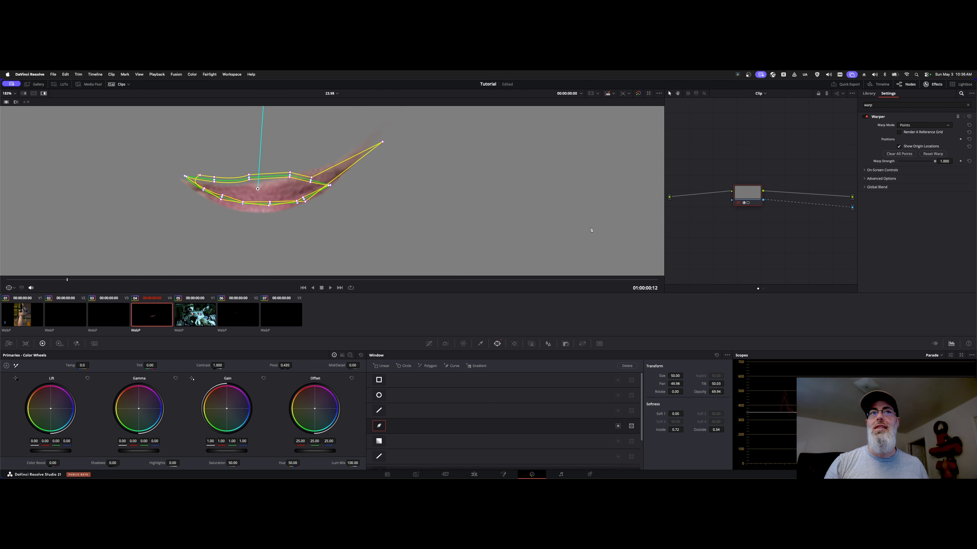
- Disable the Warper effect, pull the mouth window's outer corner point inward, and turn off the highlight view
left_click(865, 117)
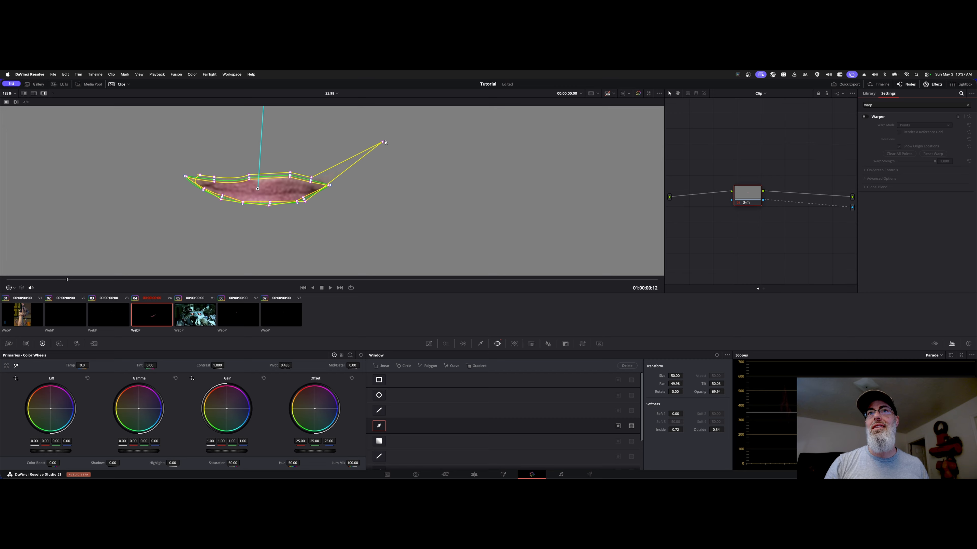
mouse_move(382, 141)
left_mouse_down()
mouse_move(337, 177)
mouse_move(371, 157)
left_mouse_up()
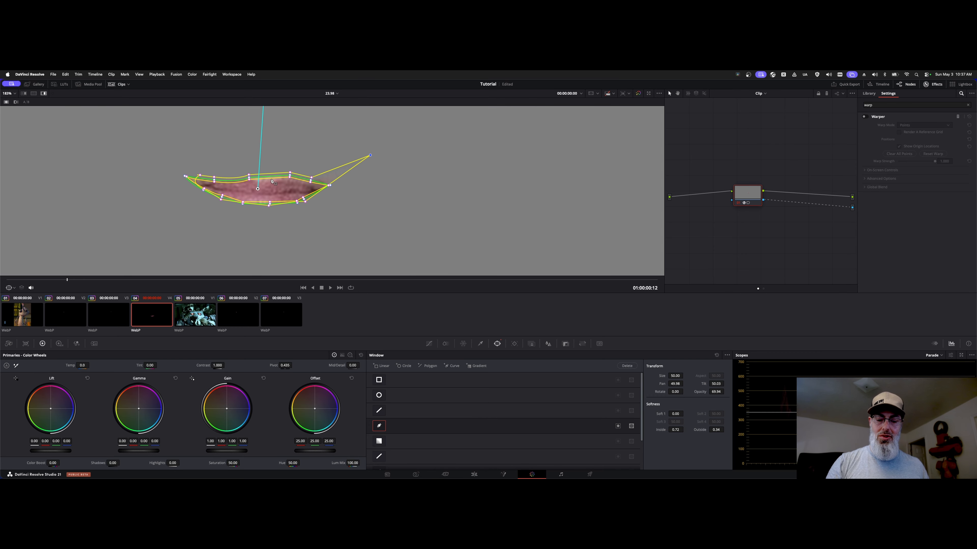
key("shift+h")
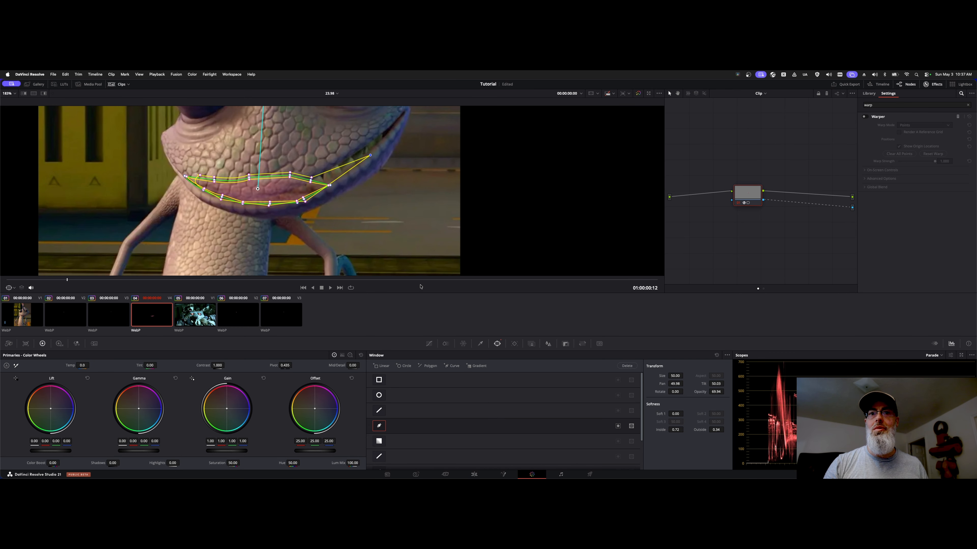
- Turn the mouth window off and on to compare with the full face, and re-enable the Warper effect
left_click(379, 425)
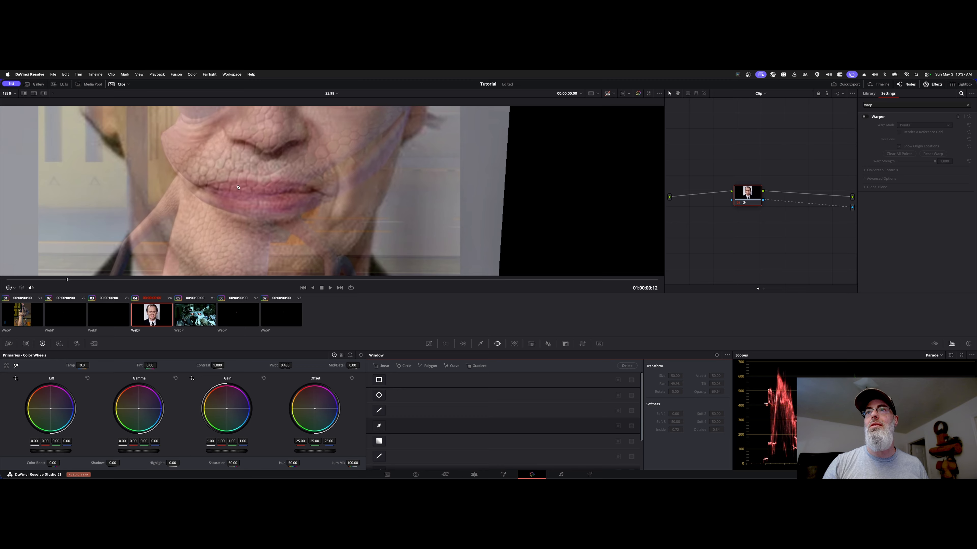
left_click(379, 425)
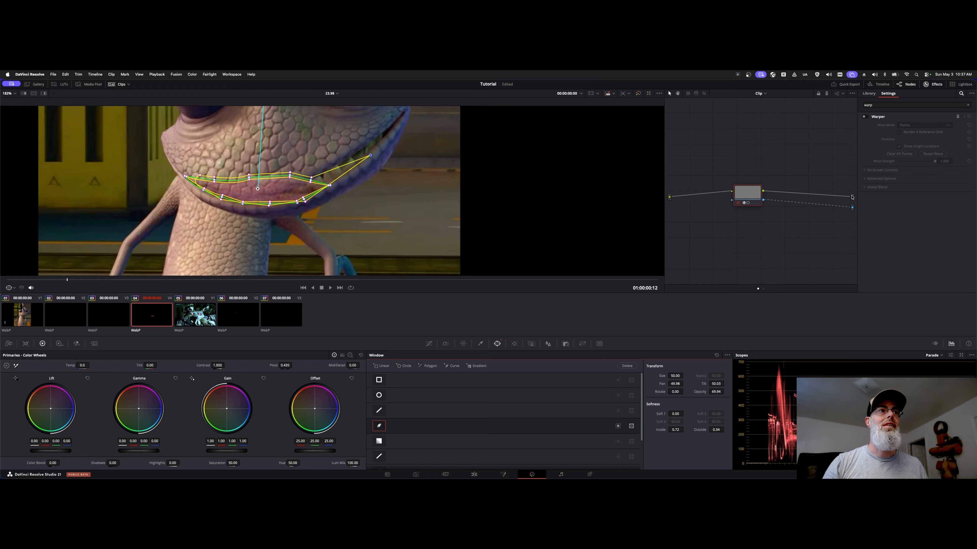
left_click(865, 117)
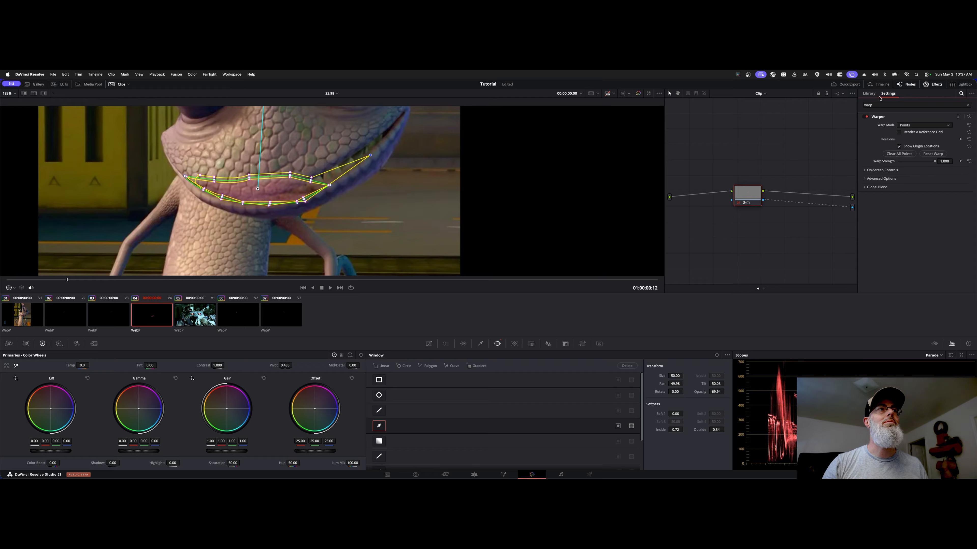
- Look up the Warper in the effects library and return to its settings for the mouth node
left_click(869, 94)
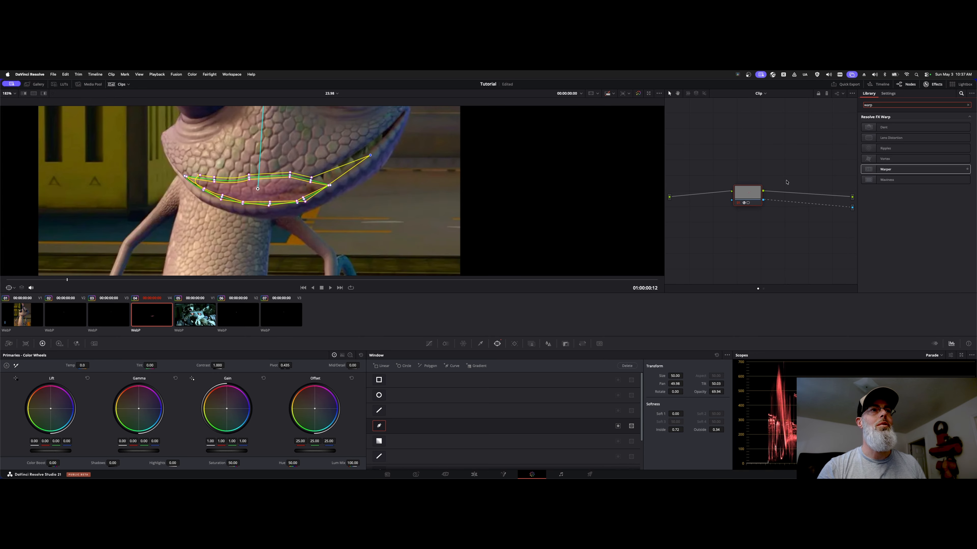
left_click(887, 93)
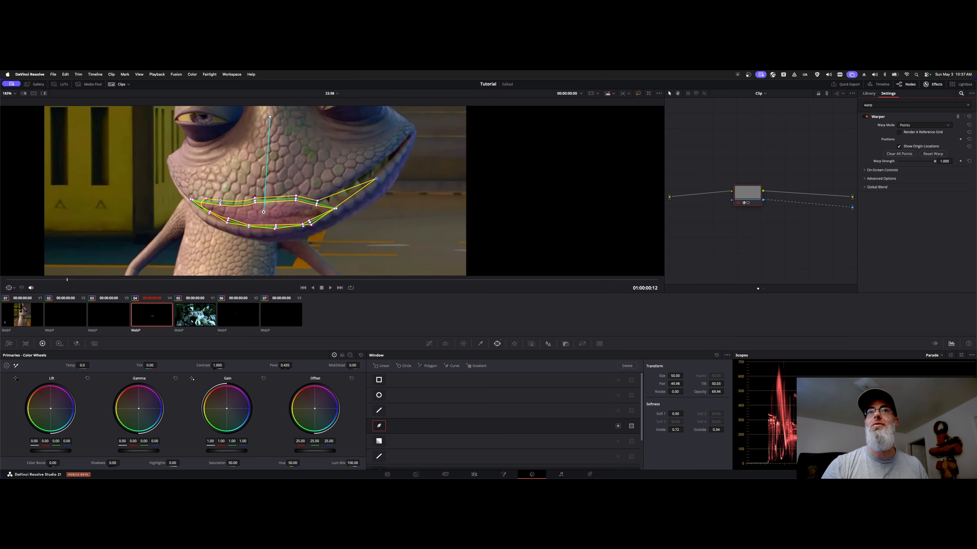
mouse_move(308, 219)
left_mouse_down()
mouse_move(314, 233)
mouse_move(313, 223)
left_mouse_up()
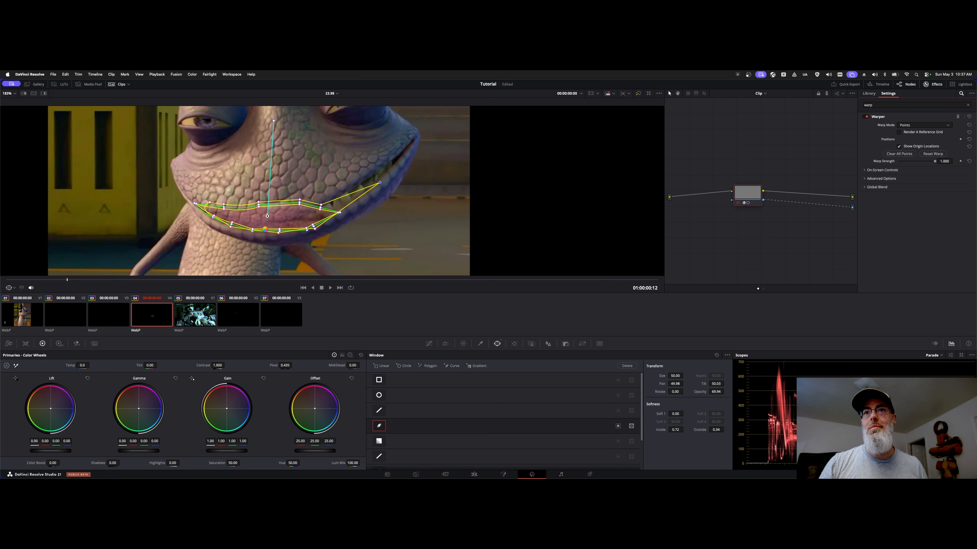
- Hide and show the mouth window's outline to check the blend, and switch the viewer to the Open FX Overlay
key("shift+grave")
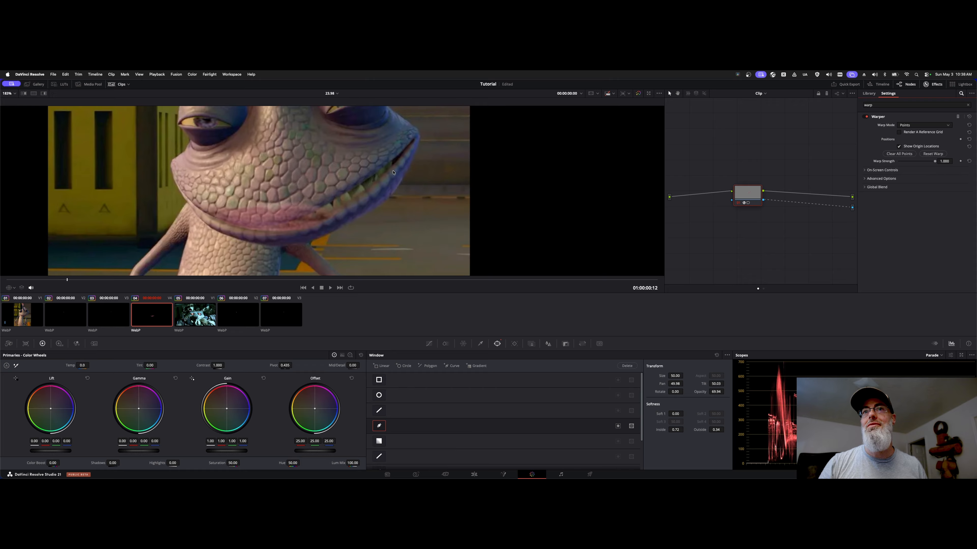
key("shift+grave")
left_click(12, 288)
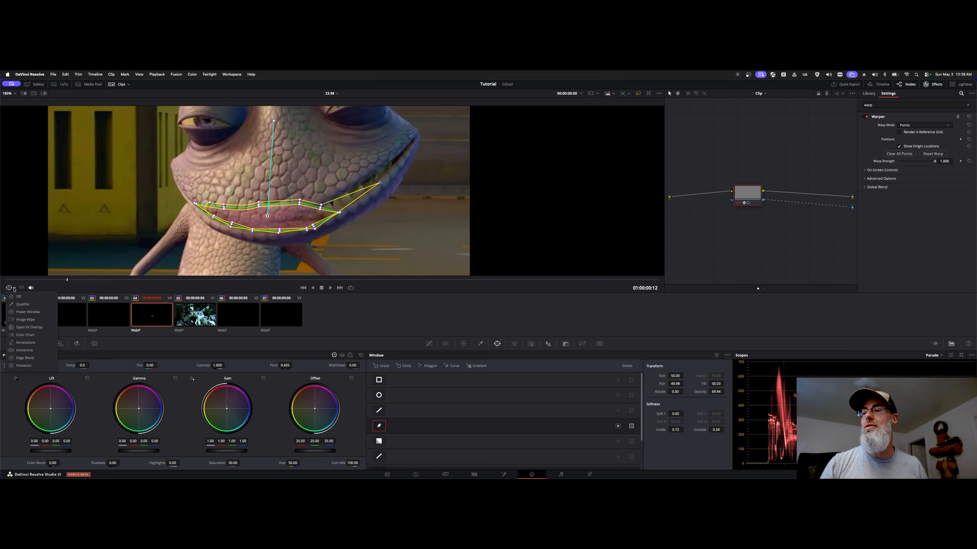
left_click(29, 327)
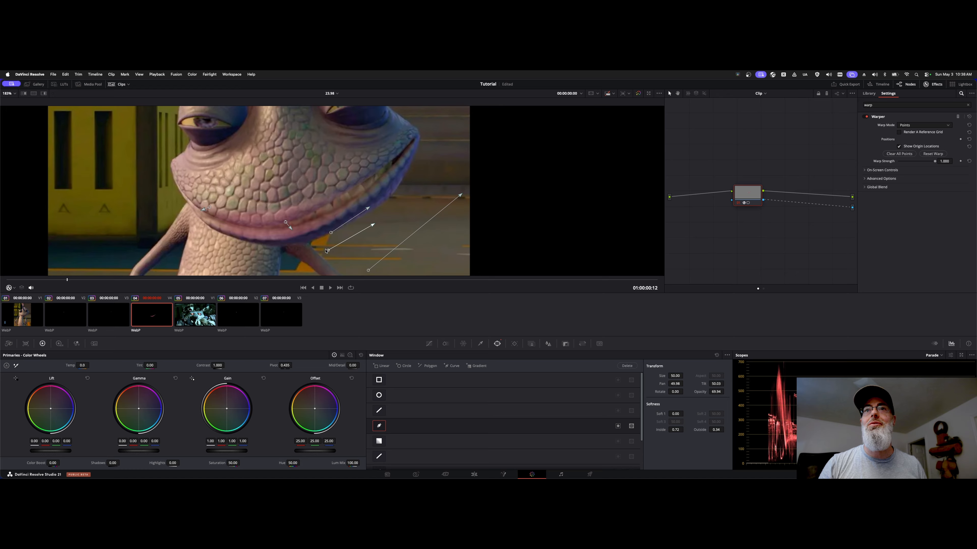
- Turn the Warper effect off and back on to compare the lizard's mouth with and without the warp
scroll(292, 247, "down", 5)
scroll(269, 244, "right", 3)
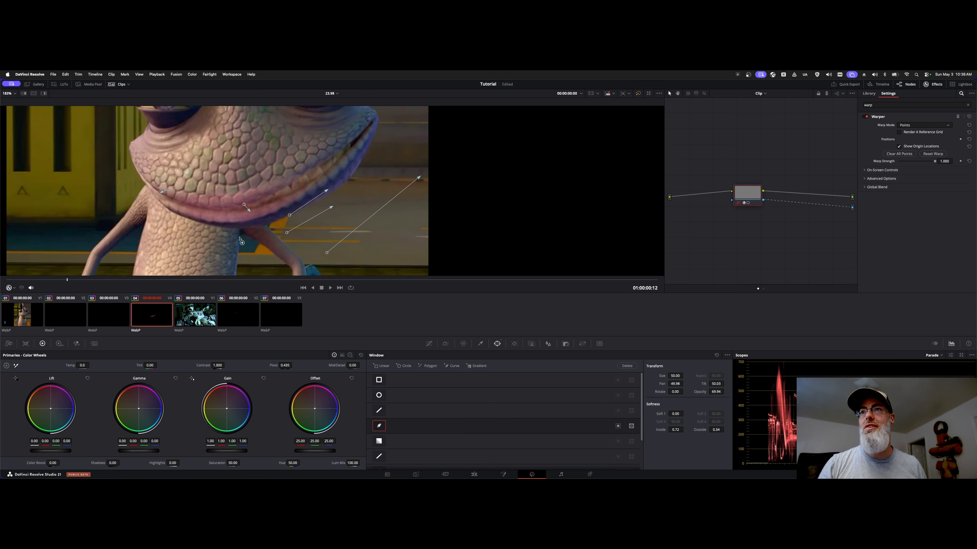
scroll(240, 239, "left", 3)
left_click(867, 117)
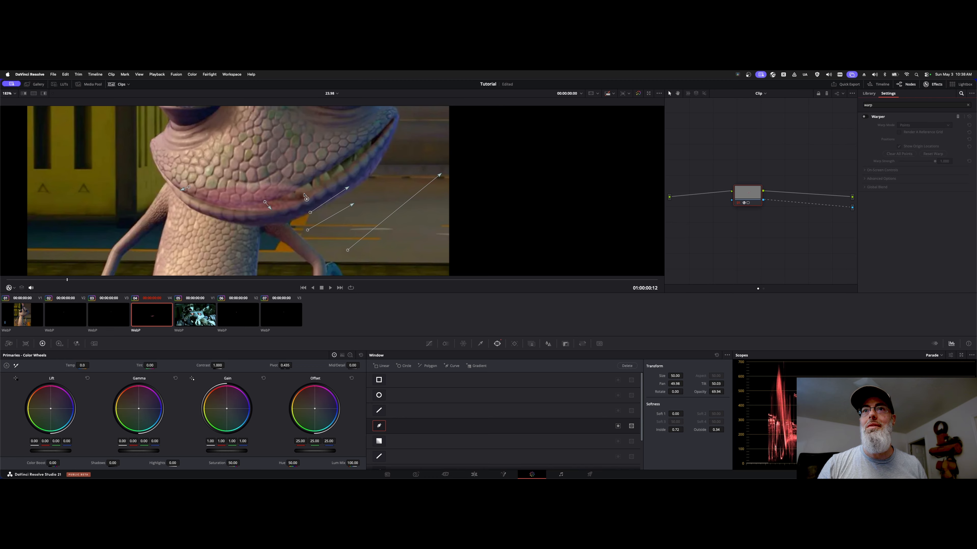
left_click(865, 117)
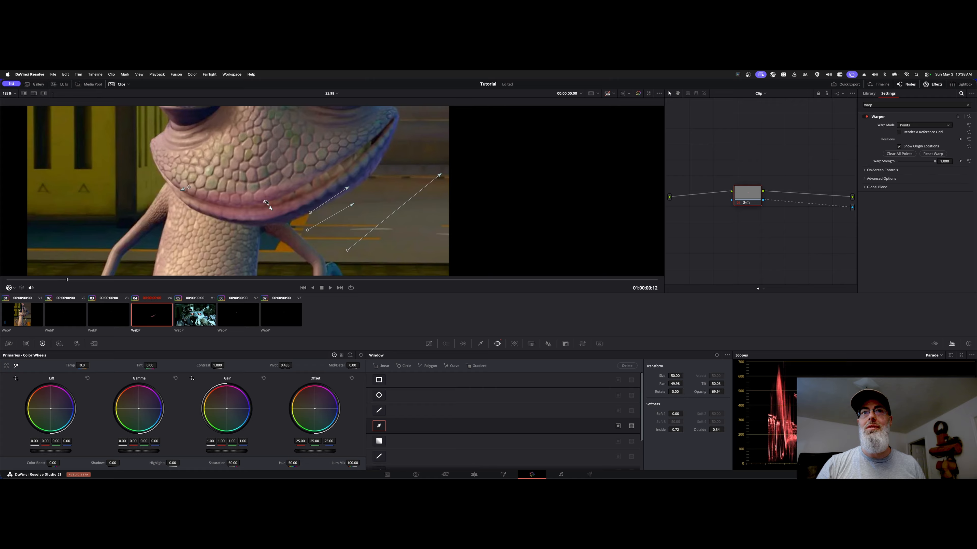
- Reset the Warper effect, set Warp Mode to Points, and enable Show Origin Locations
left_click(968, 116)
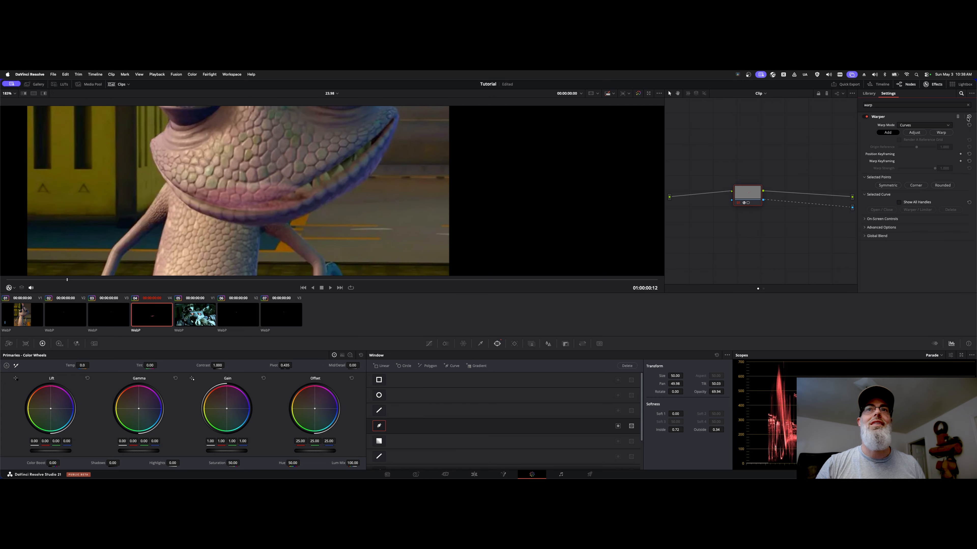
left_click(923, 126)
left_click(920, 132)
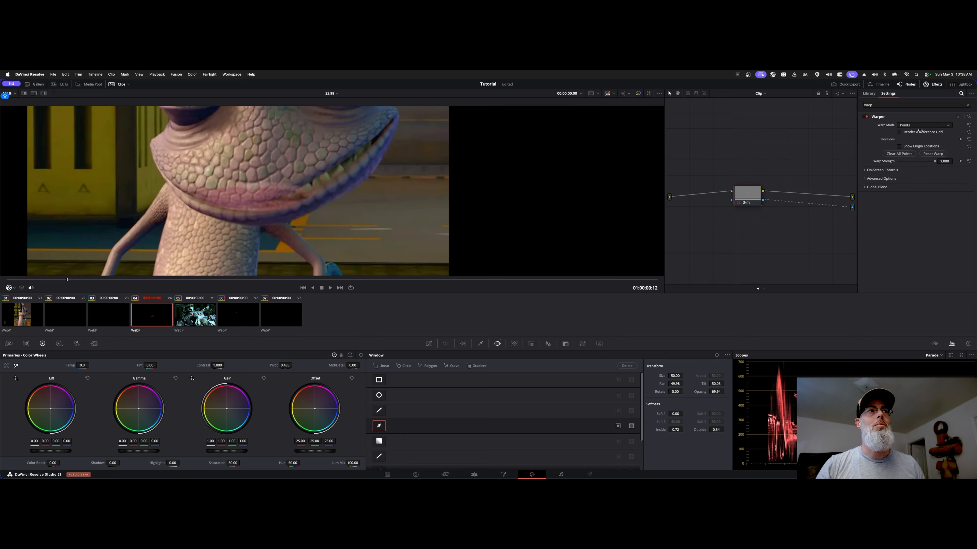
left_click(898, 147)
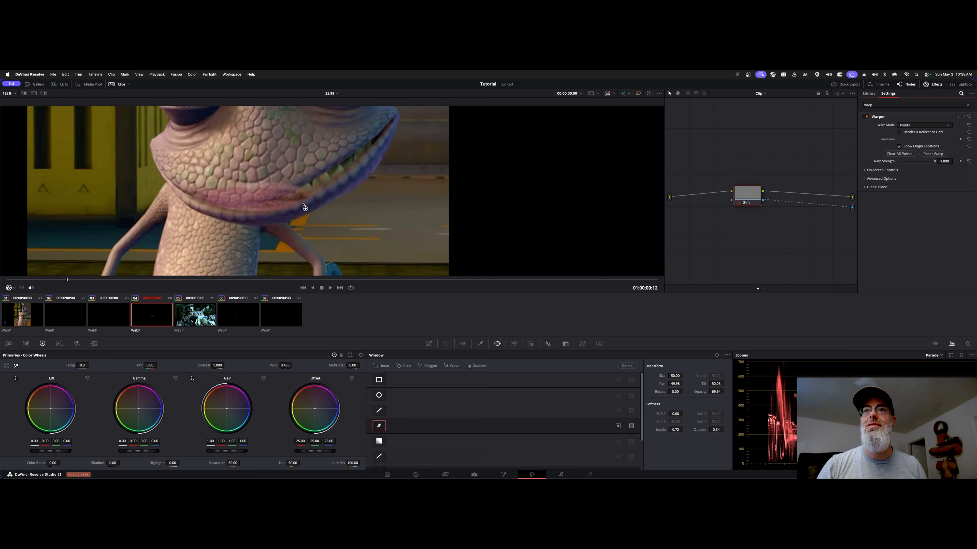
- Add a warp point at the middle of the lips and pull it slightly downward
left_click(247, 203)
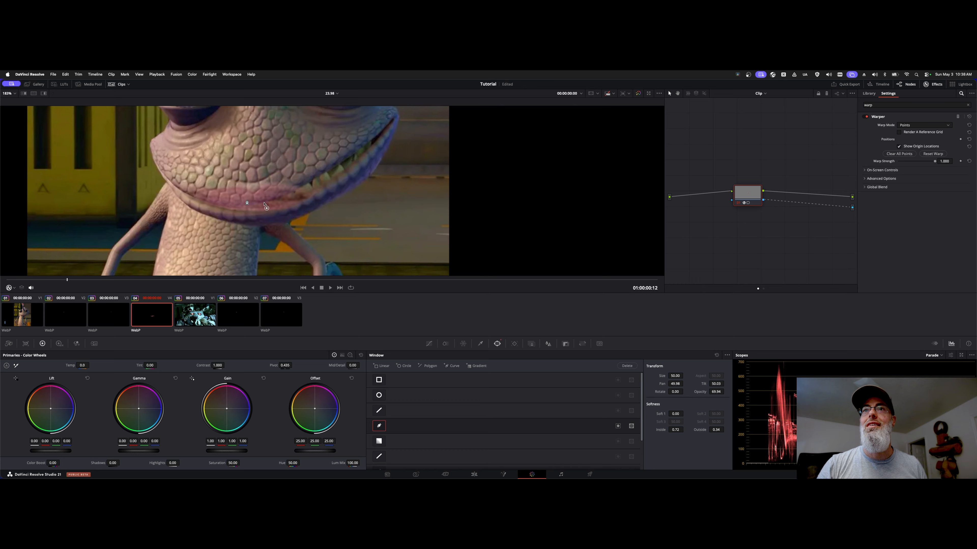
left_click_drag(247, 203, 249, 208)
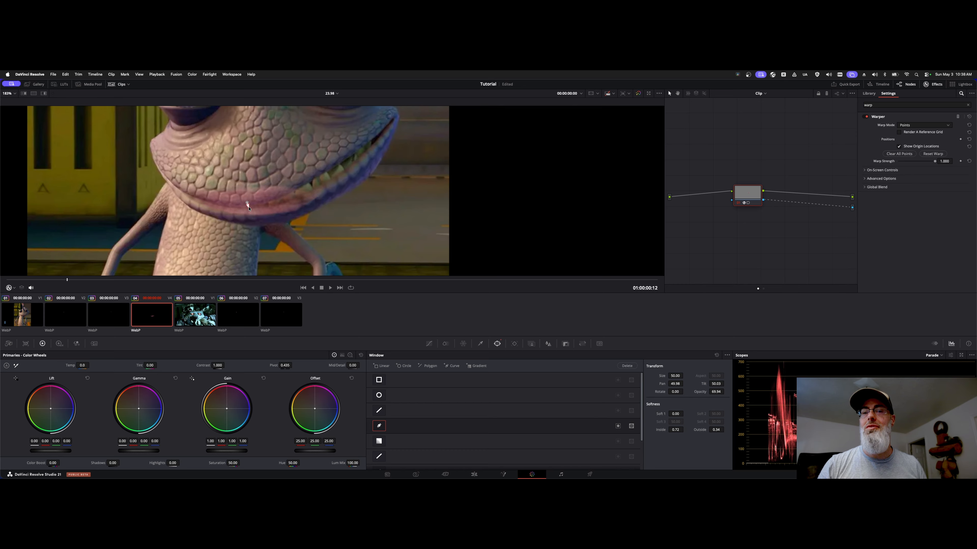
left_click_drag(249, 208, 280, 201)
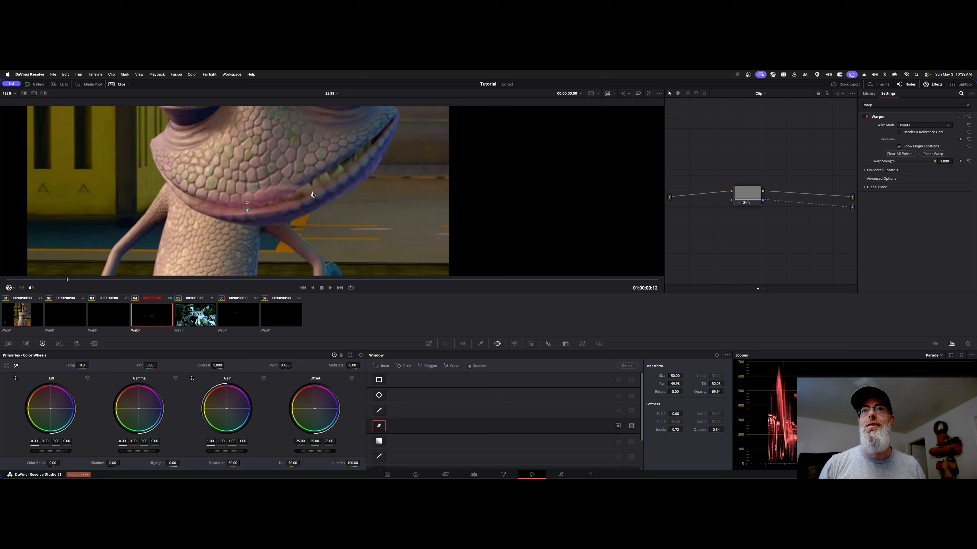
- Add warp points at both corners of the human mouth and nudge them outward
left_click_drag(312, 195, 312, 194)
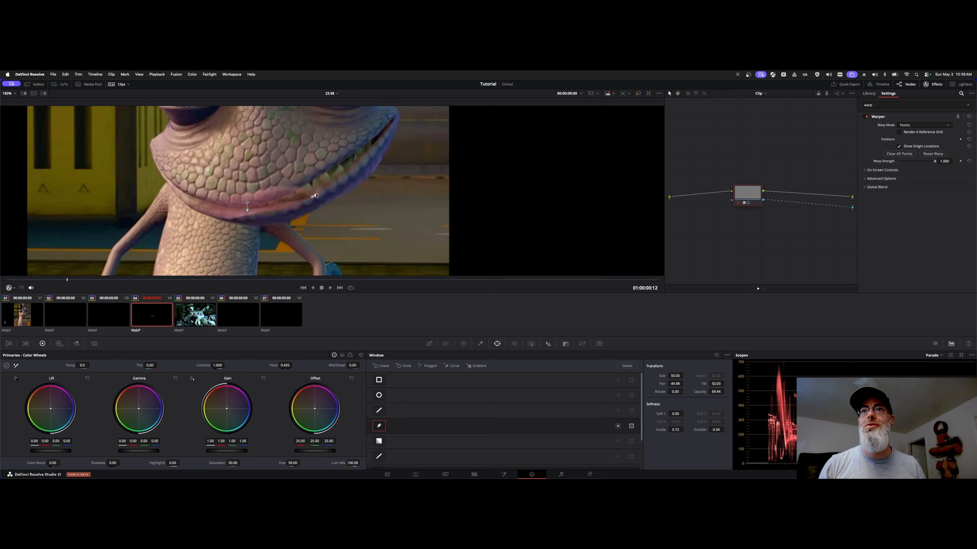
mouse_move(205, 199)
left_mouse_down()
mouse_move(177, 189)
mouse_move(202, 203)
left_mouse_up()
left_click_drag(321, 186, 331, 186)
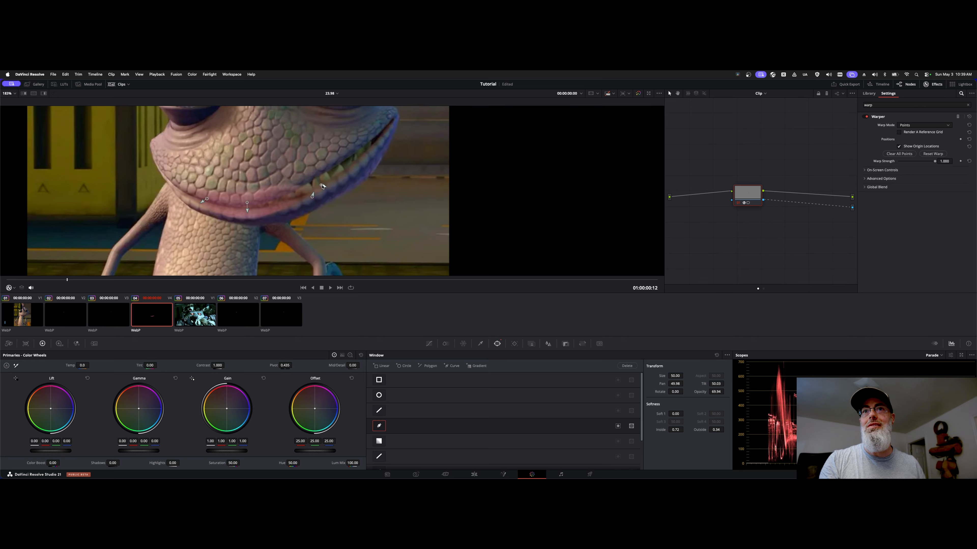
- Stretch the mouth's raised corner up to the end of the lizard's smile, and pull a warp point below the jaw up and outward
left_click_drag(322, 186, 388, 129)
key("super+z")
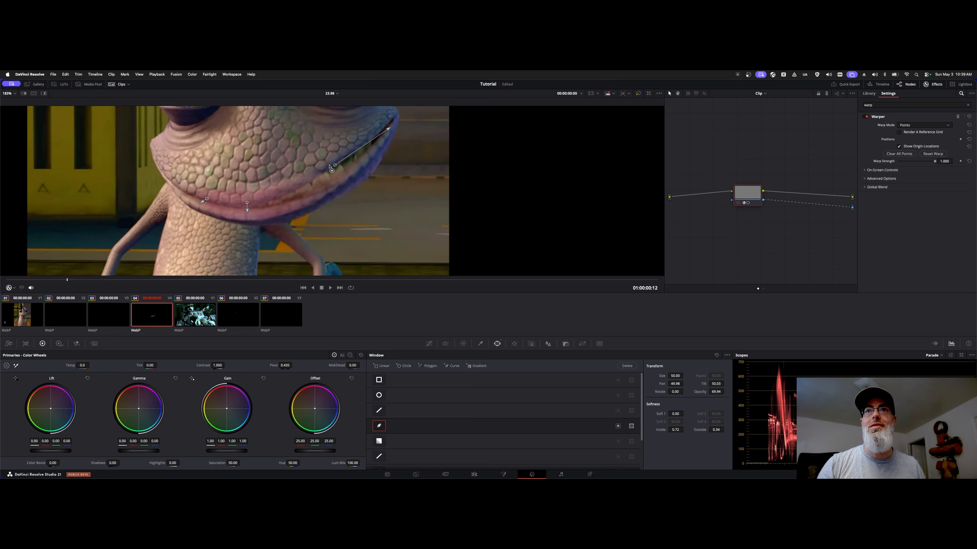
left_click_drag(320, 236, 340, 224)
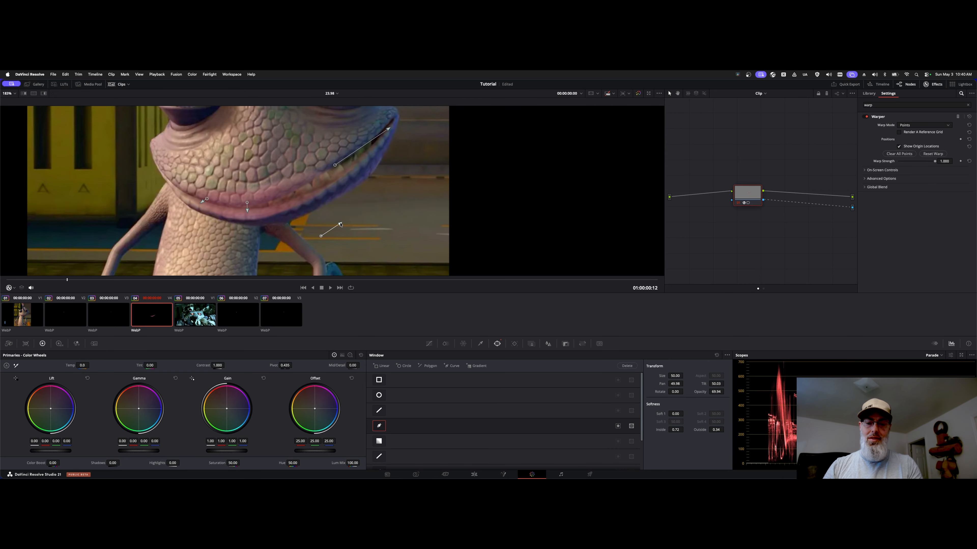
- Switch to the Edit page, set the SB.webp clip's opacity to 67.94, and fit the whole frame in the viewer
key("shift+4")
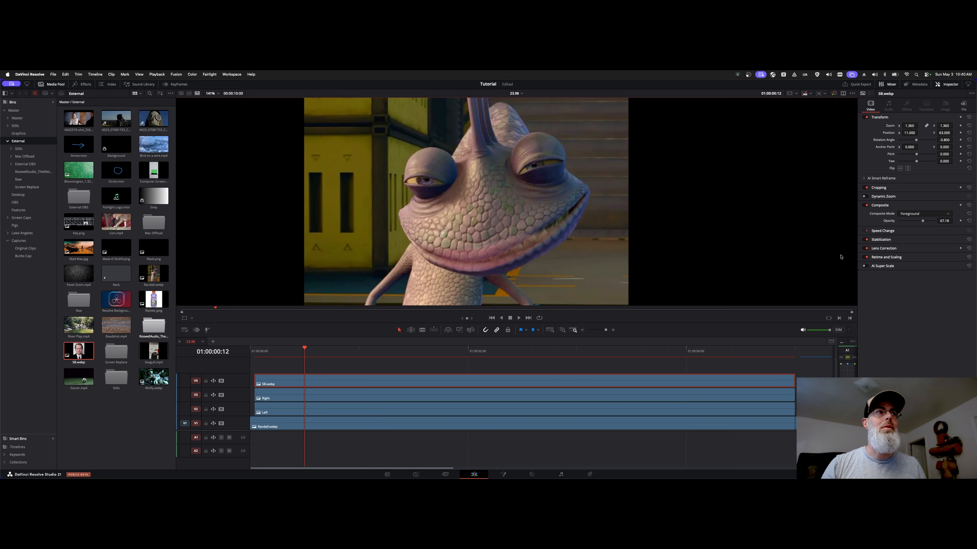
mouse_move(922, 220)
left_mouse_down()
mouse_move(914, 222)
mouse_move(921, 229)
left_mouse_up()
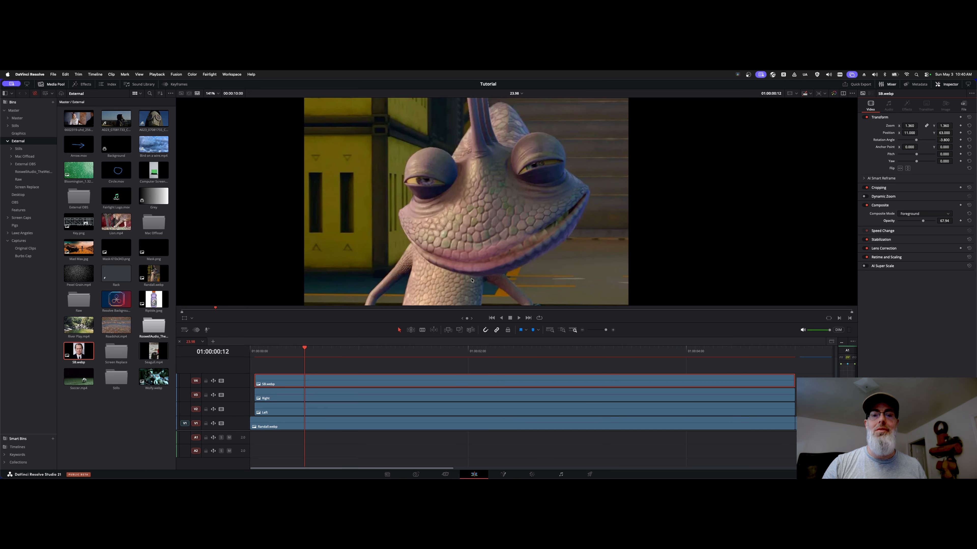
key("z")
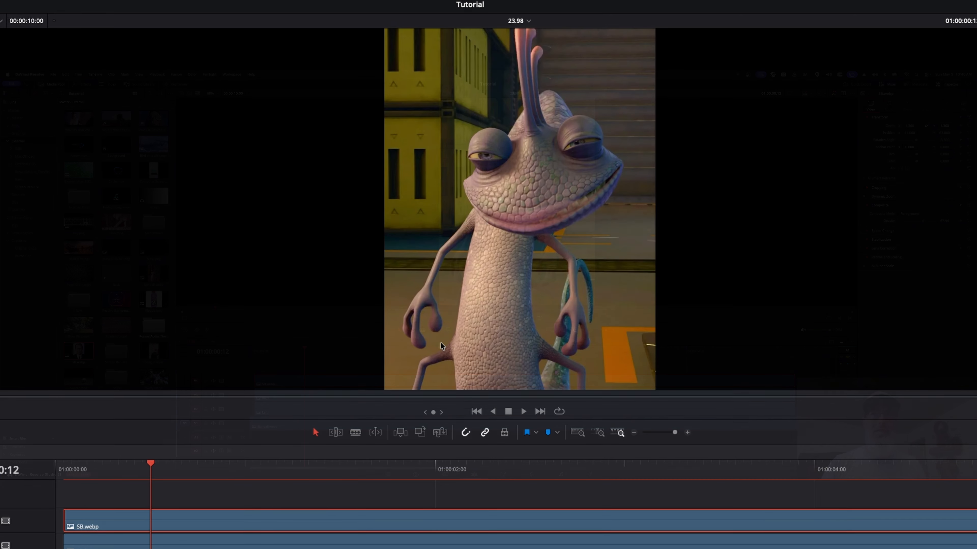
- View the lizard composite from its first overlaid frame, and go to the wolf shot at 01:00:05:01 with no clip selected
key("Home")
key("Right")
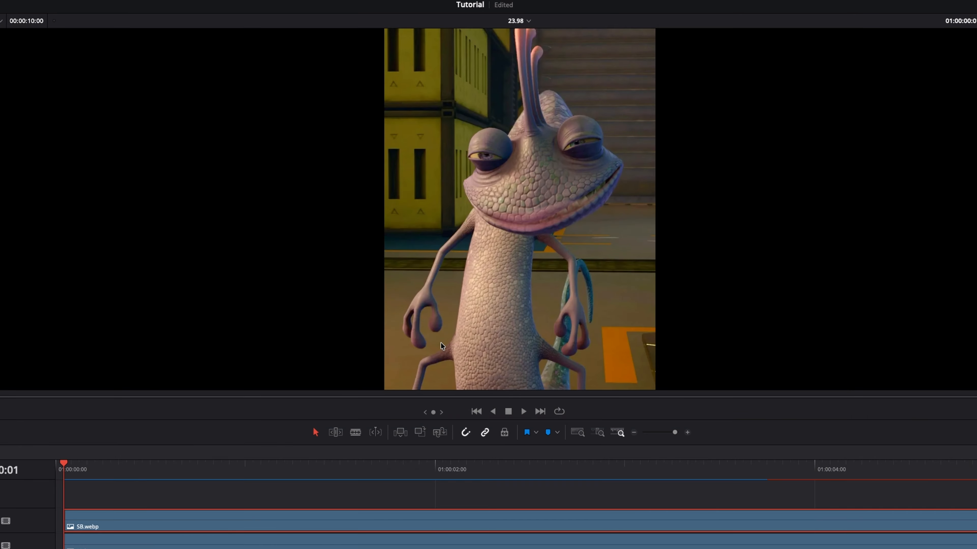
key("Down")
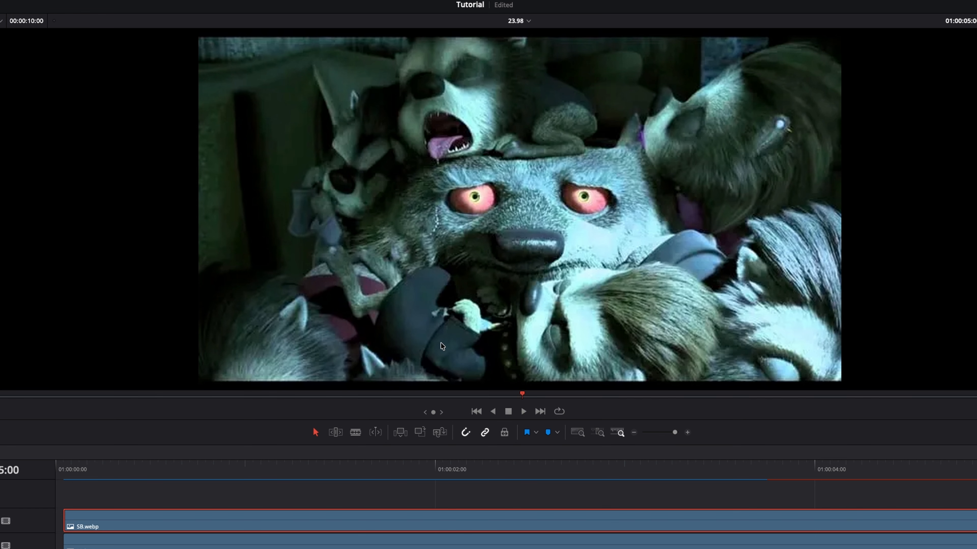
key("ctrl+equal")
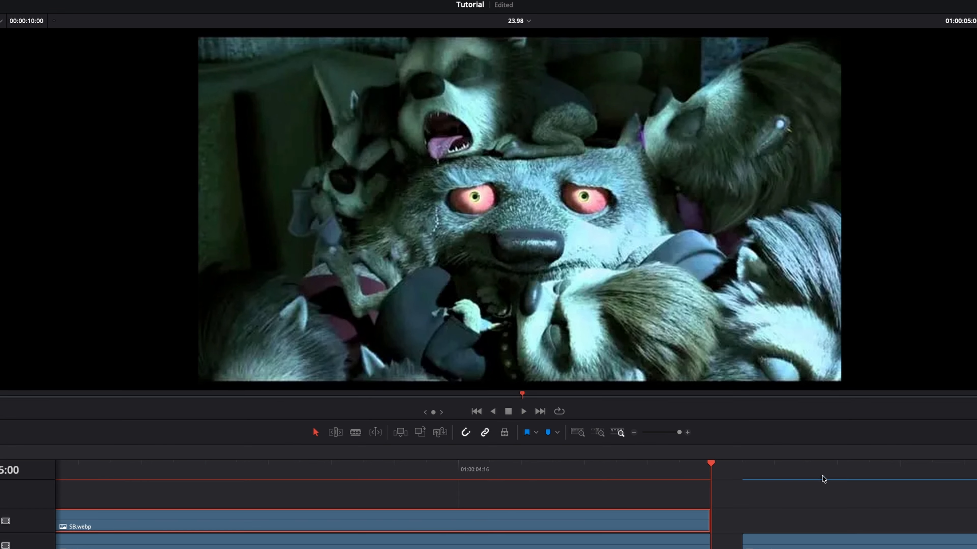
left_click(812, 489)
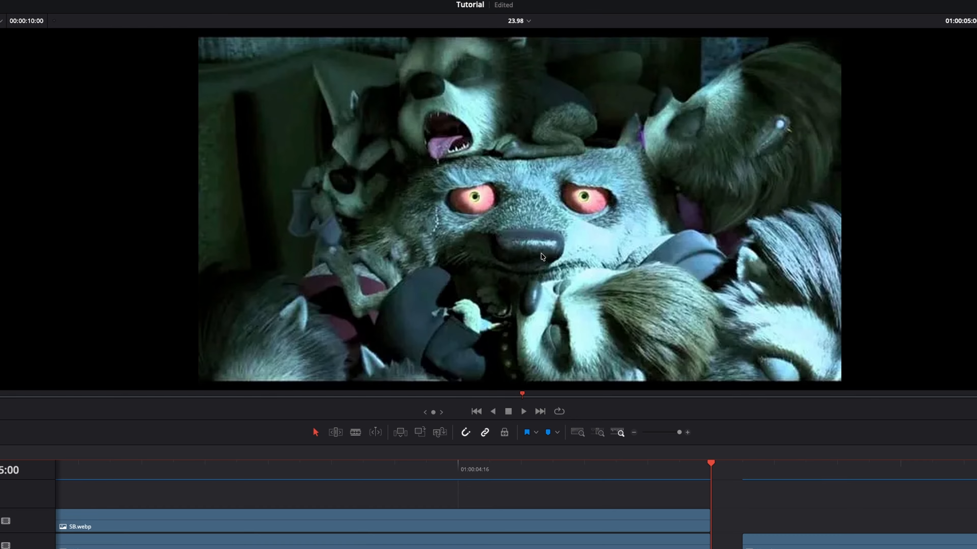
key("Right")
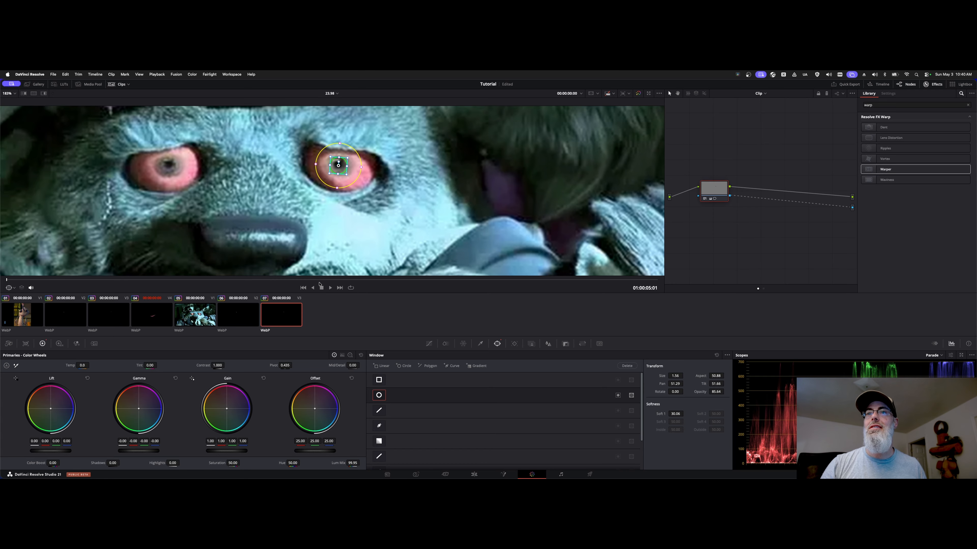
- Inspect the first wolf eye overlay's Input Sizing and full face with its circle window turned off, and re-enable the window
left_click(238, 315)
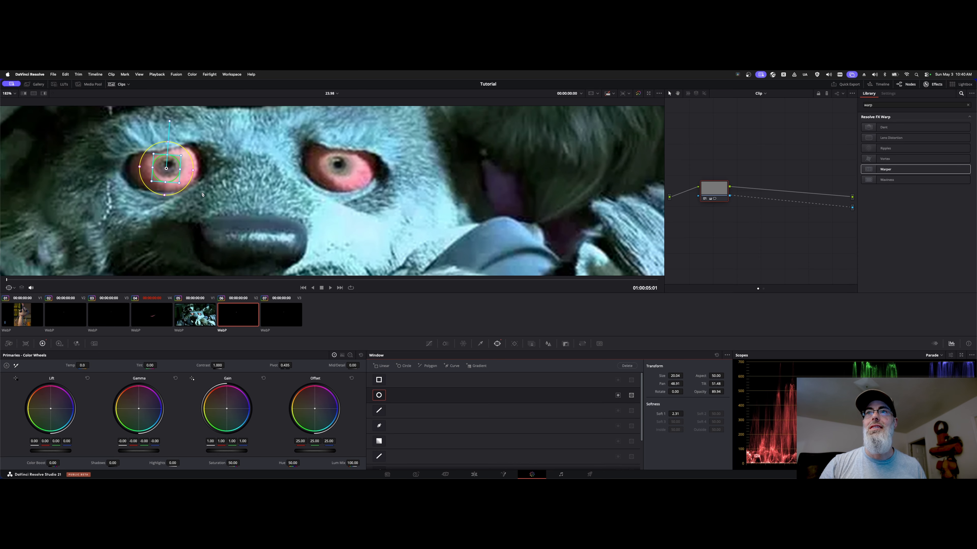
left_click(581, 344)
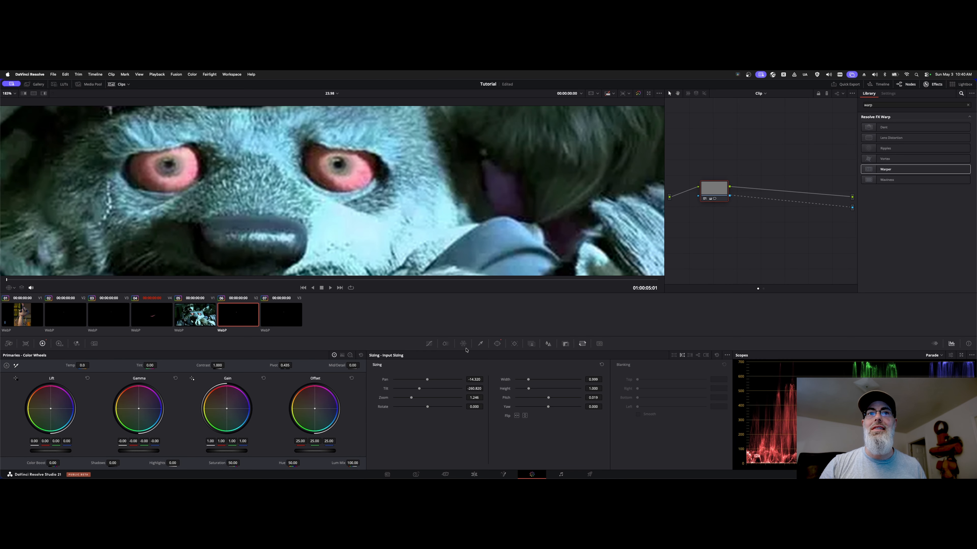
left_click(497, 344)
left_click(379, 396)
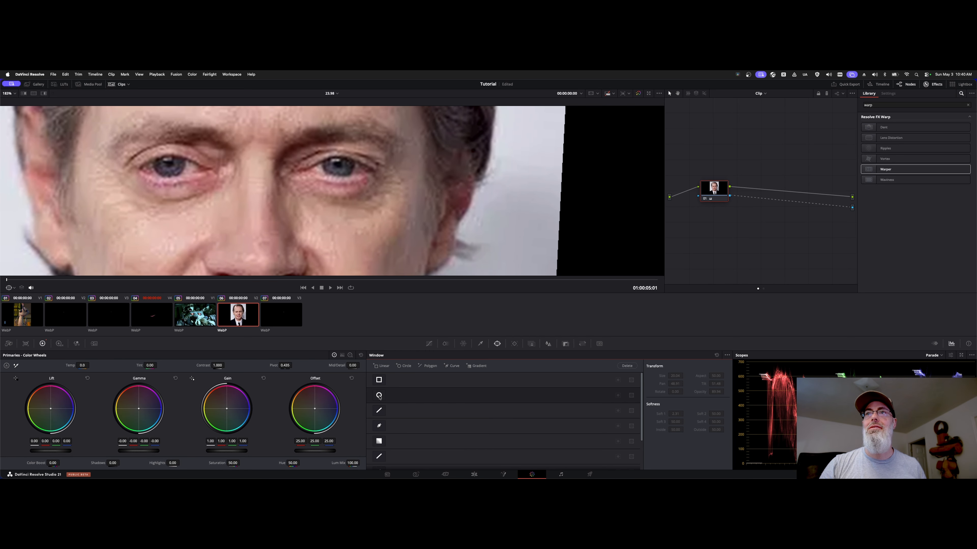
left_click(579, 343)
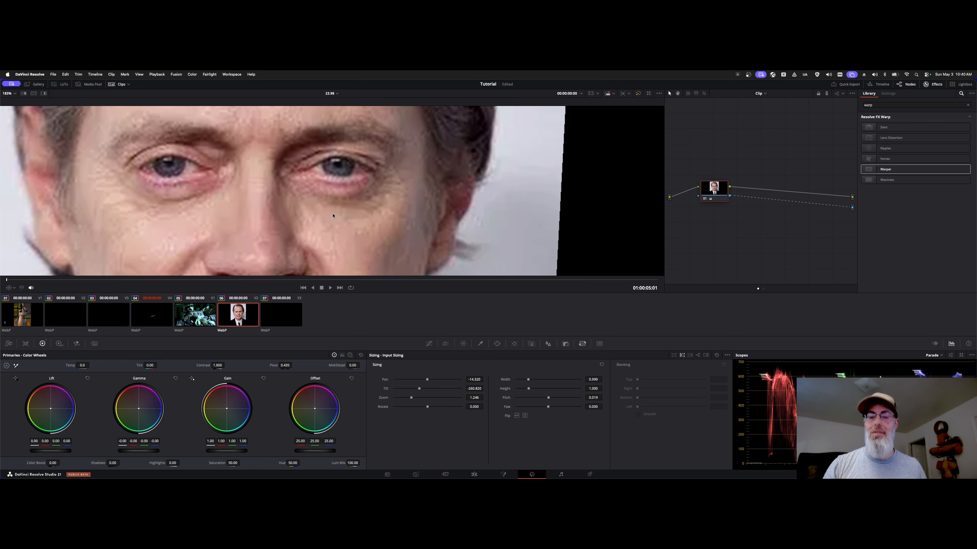
key("shift+z")
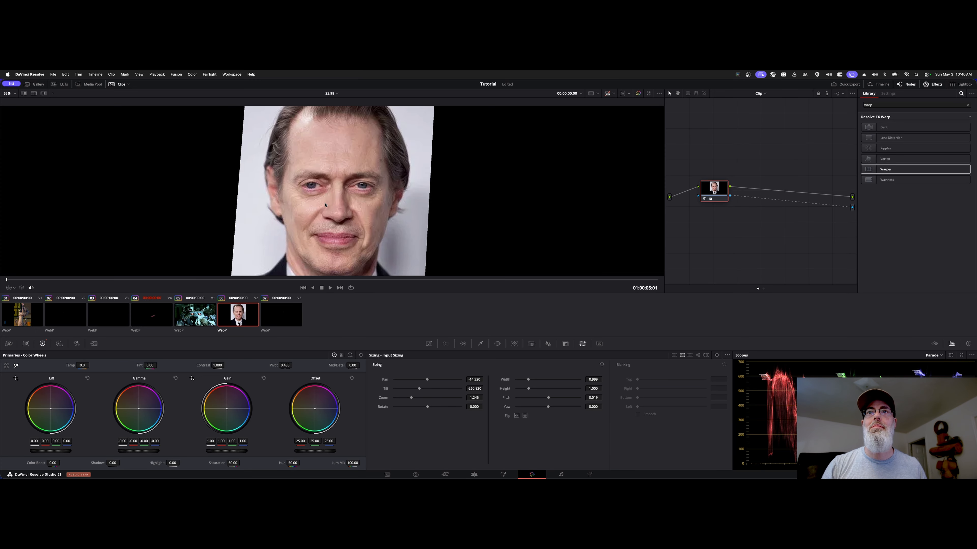
left_click(497, 345)
left_click(378, 396)
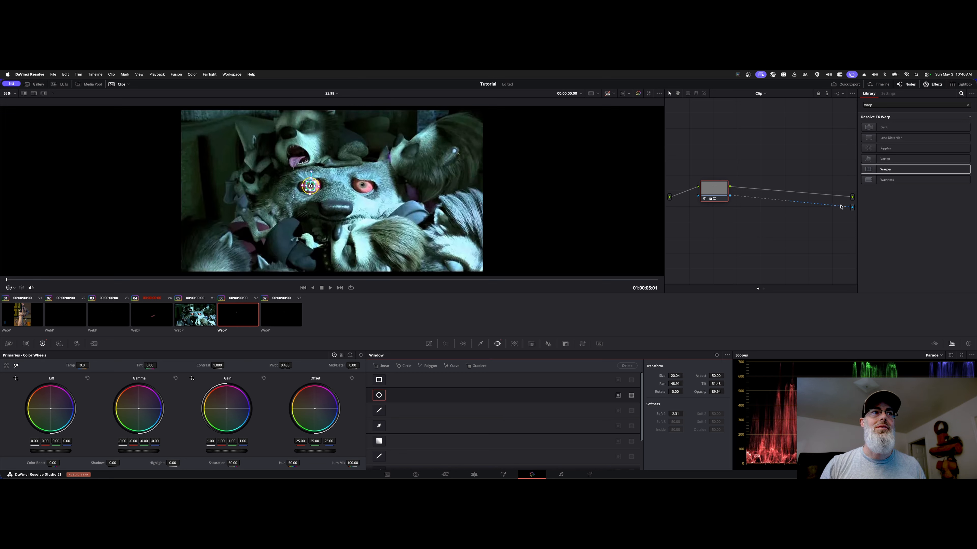
- Check the alpha output connection in the node graphs of both wolf eye overlay clips
mouse_move(845, 207)
left_mouse_down()
mouse_move(827, 215)
mouse_move(853, 208)
left_mouse_up()
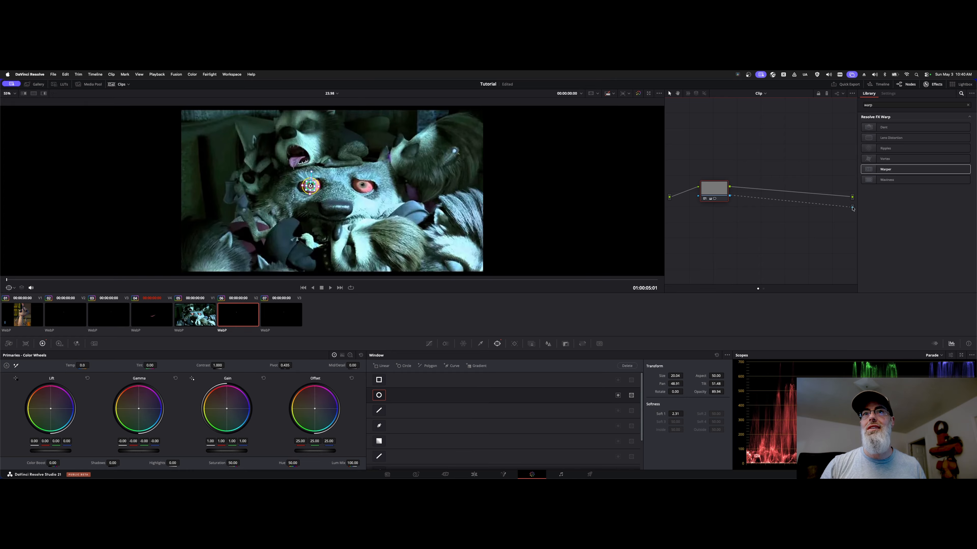
left_click(286, 306)
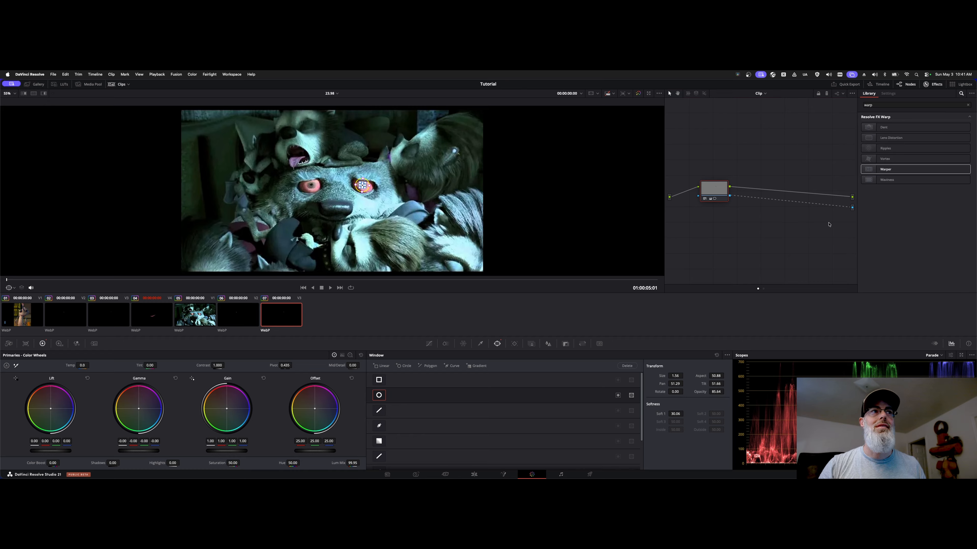
mouse_move(845, 208)
left_mouse_down()
mouse_move(831, 210)
mouse_move(852, 208)
left_mouse_up()
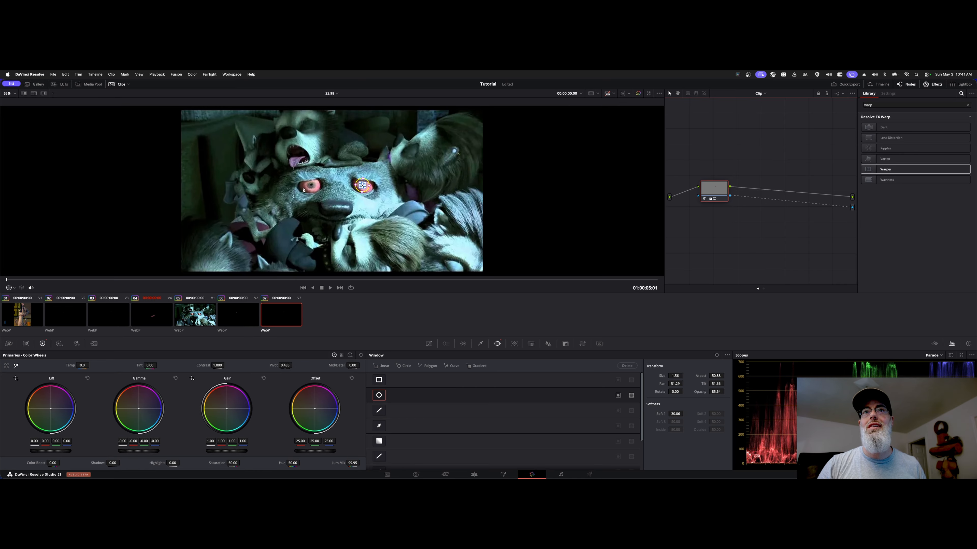
- Review the second eye's window size, and step back to the base wolf clip and forward again to compare the eyes
scroll(354, 211, "up", 5)
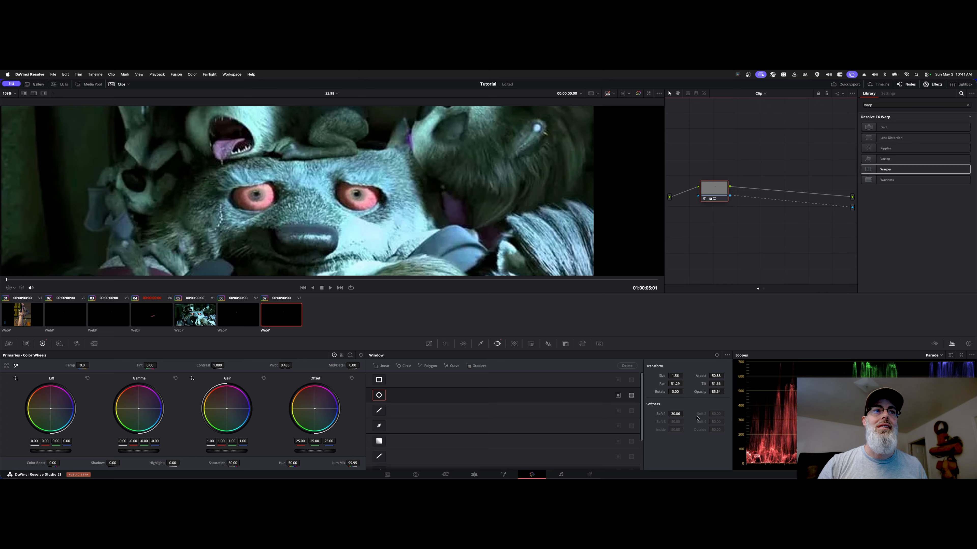
left_click_drag(676, 375, 673, 376)
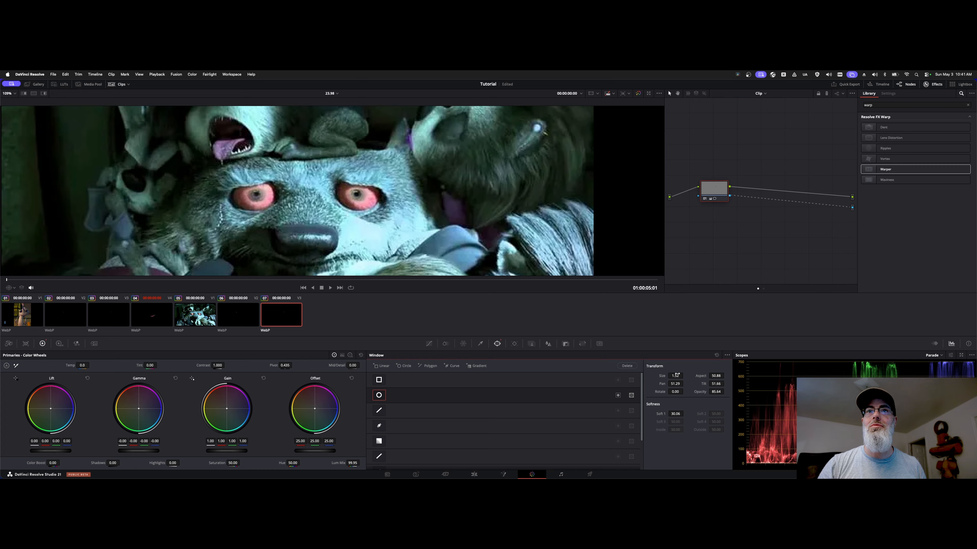
key("Up")
key("Up")
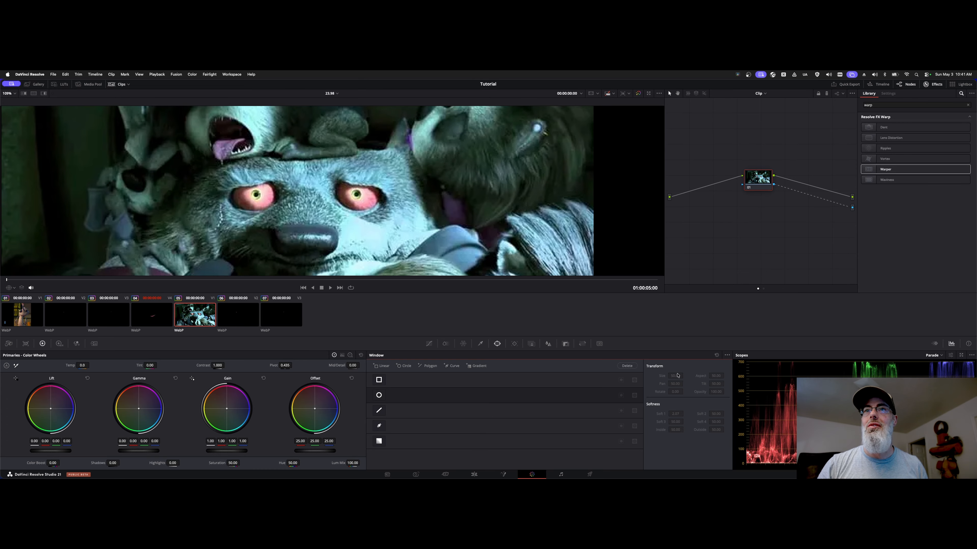
key("Down")
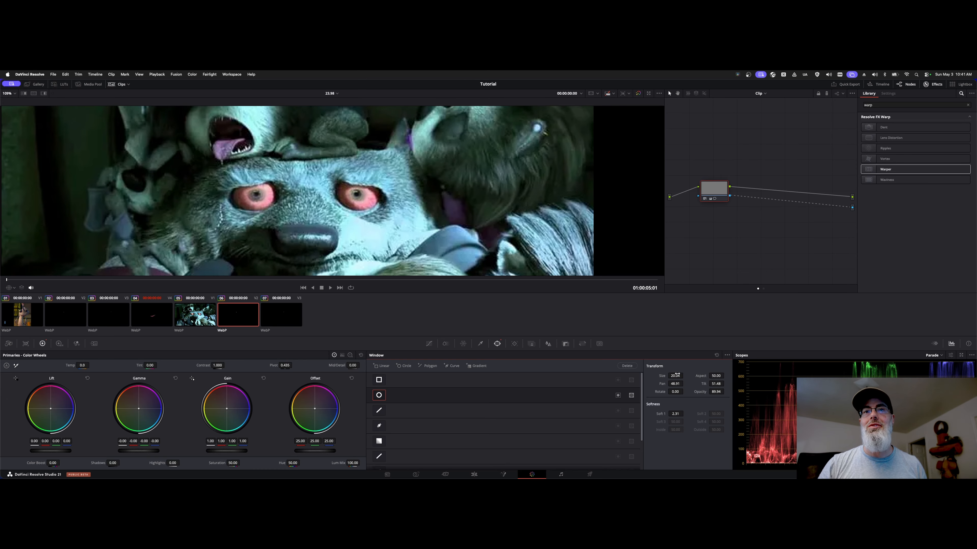